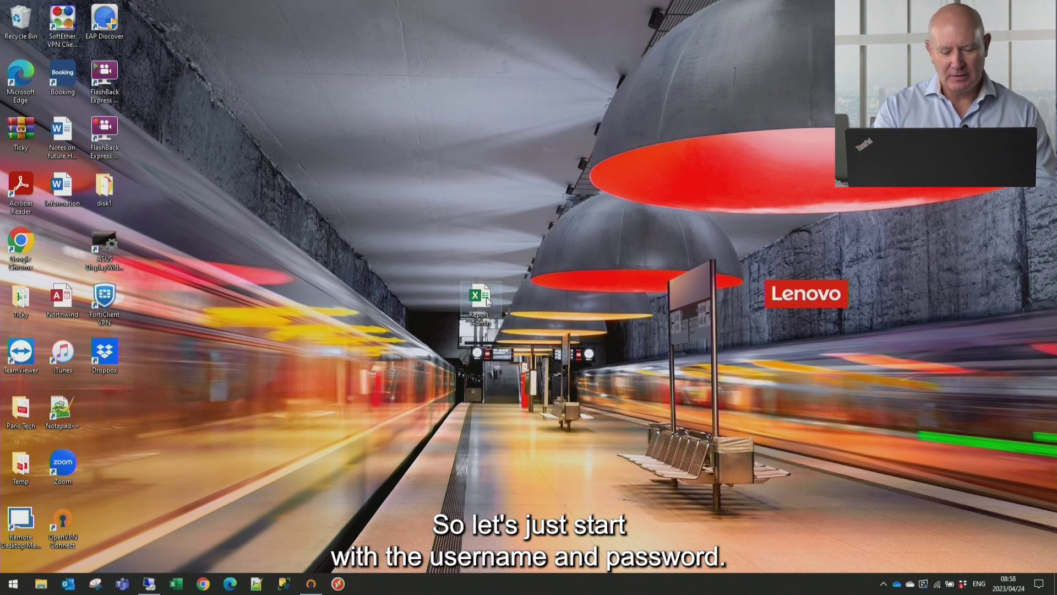
Open the Report Admin workbook and log in with the demo admin account and its password
double_click(484, 299)
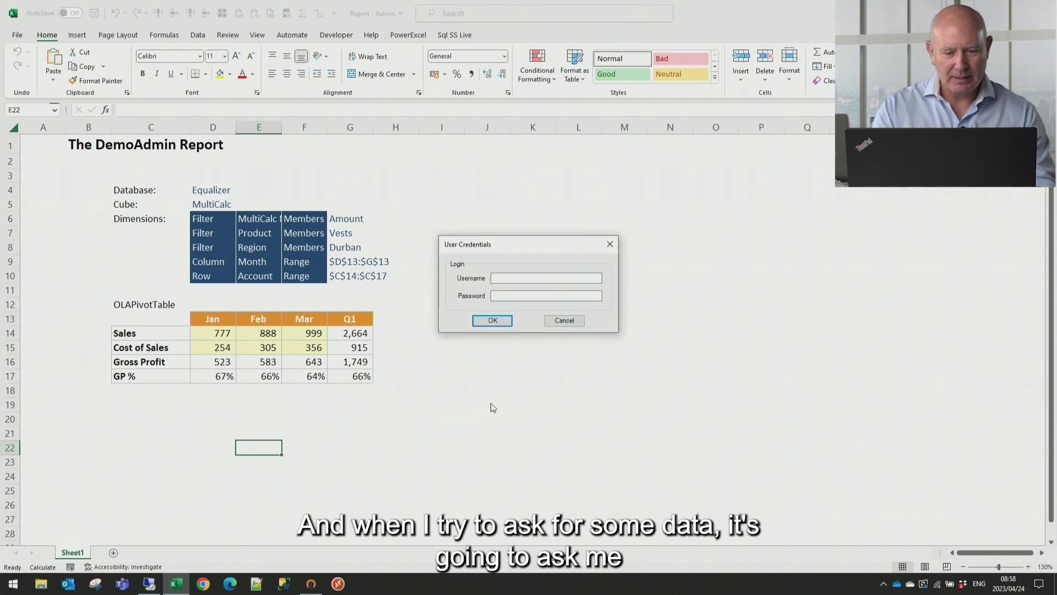
click(510, 278)
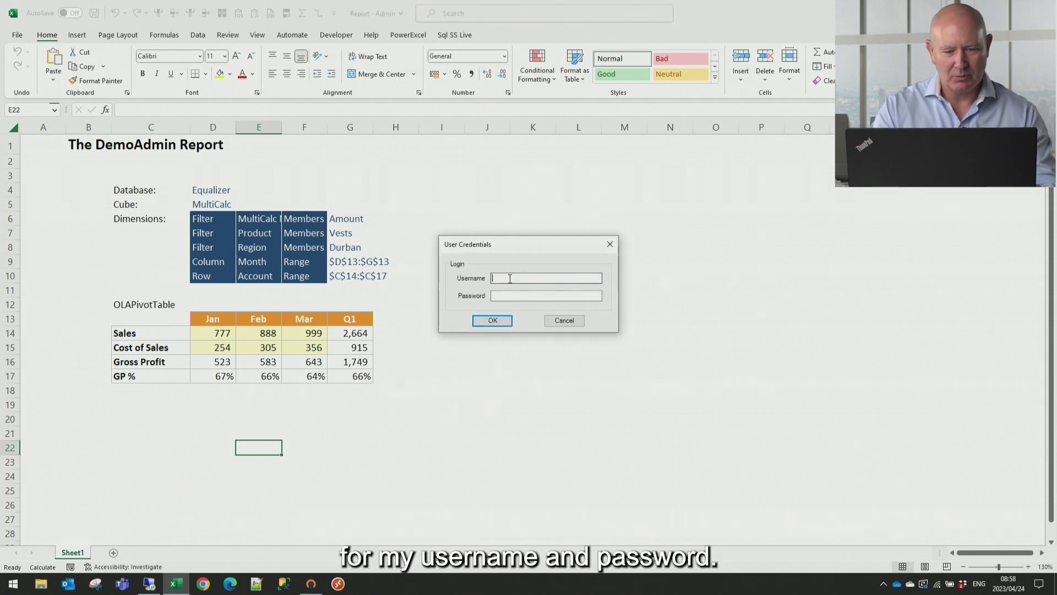
text(DemoA)
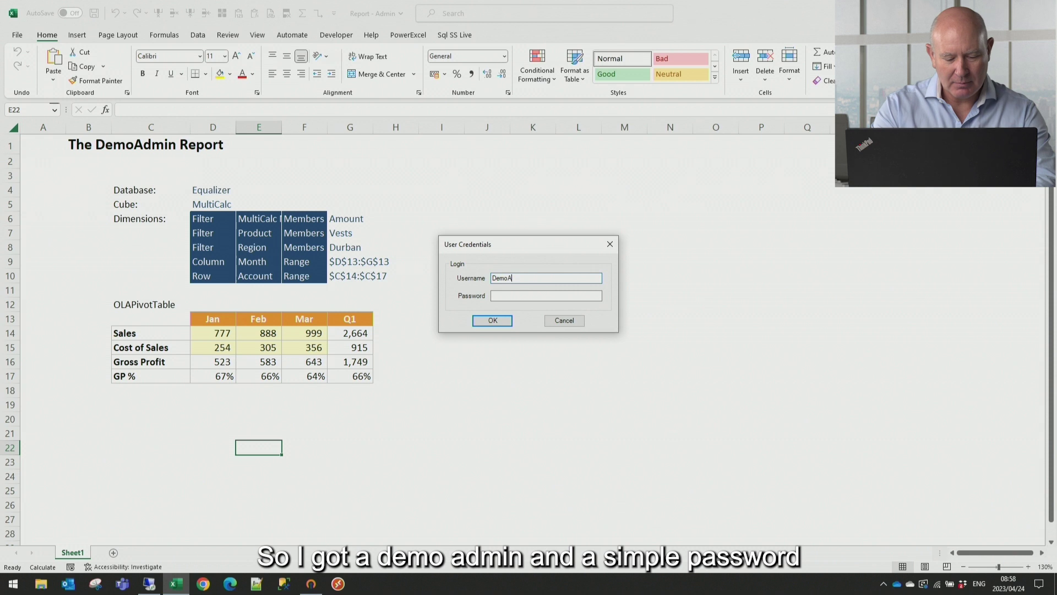
text(dmin)
key(Tab)
text(admin)
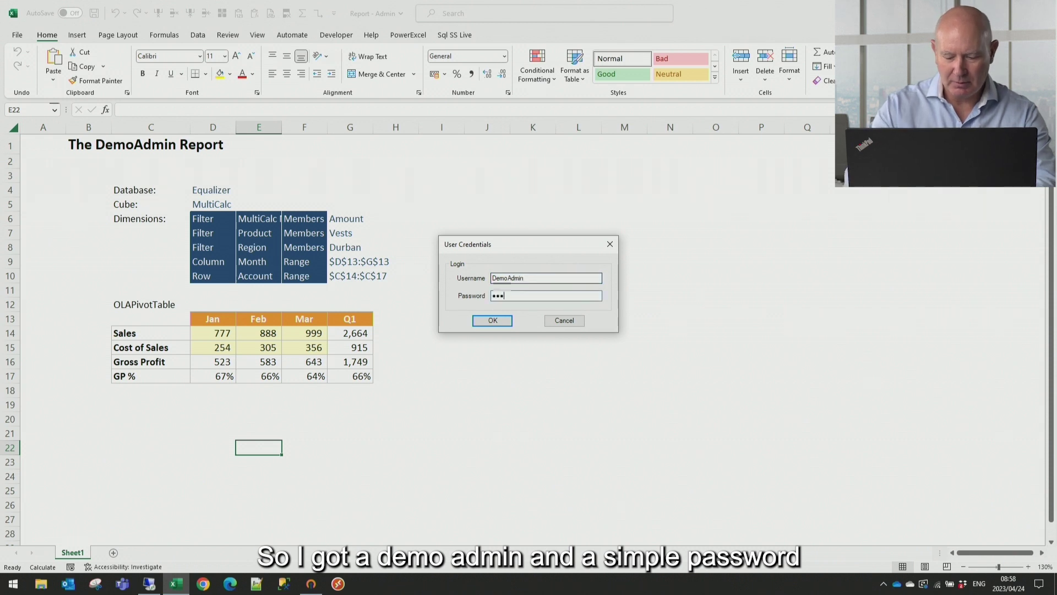
key(Return)
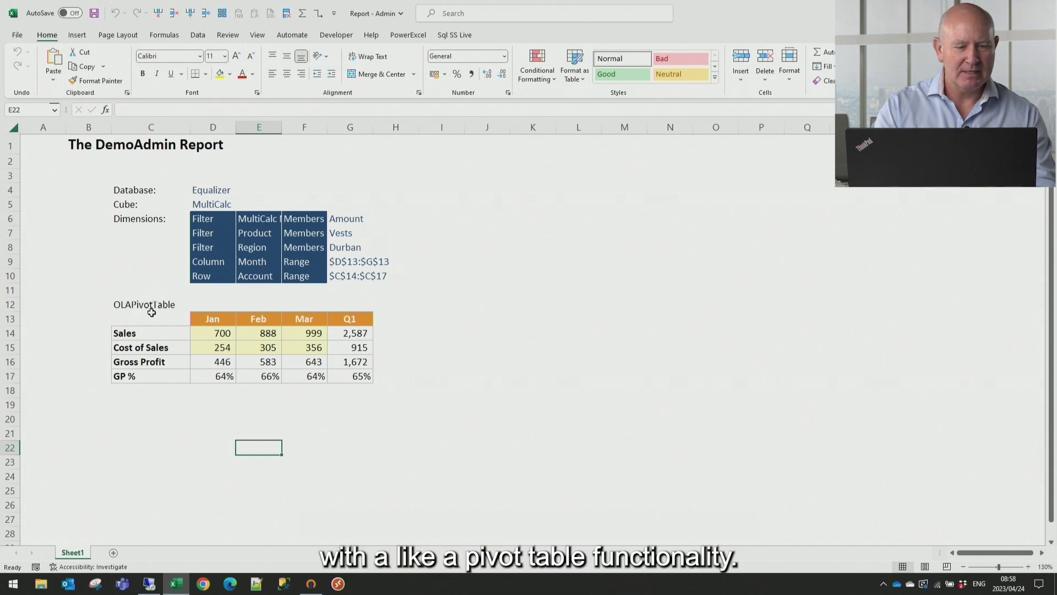
Confirm Durban as the Region filter member, then switch to Remote Desktop
double_click(336, 246)
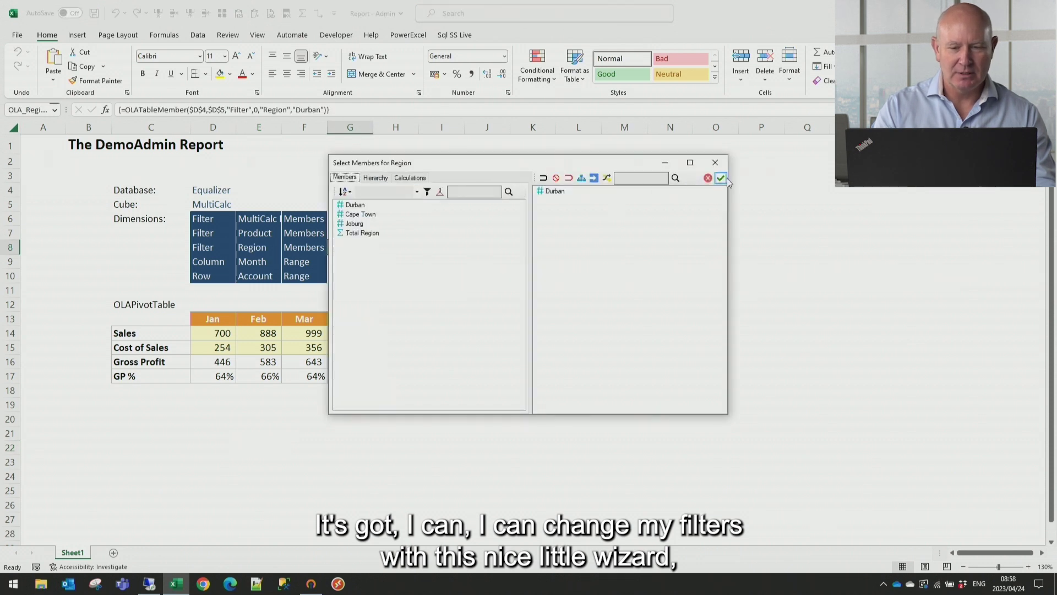
click(722, 177)
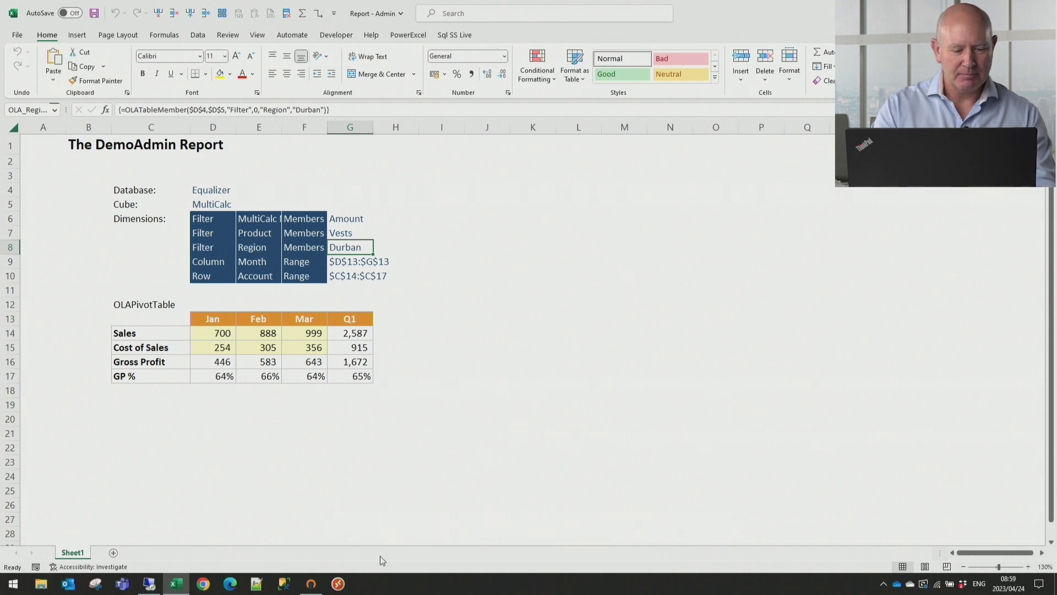
click(337, 585)
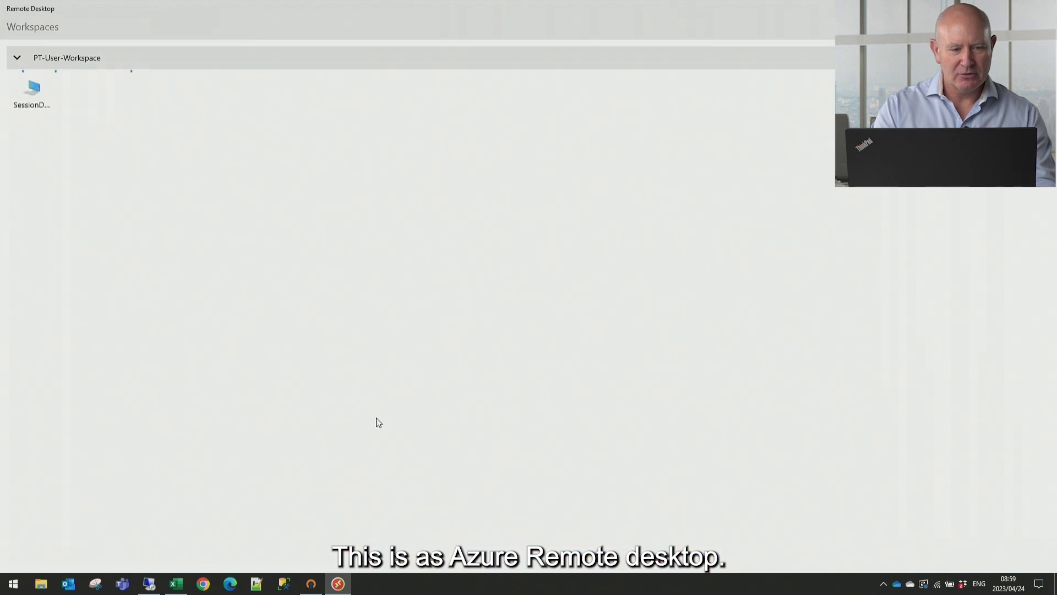
Snap the remote SessionDesktop to the right half, with the Report Admin window on the left
double_click(28, 90)
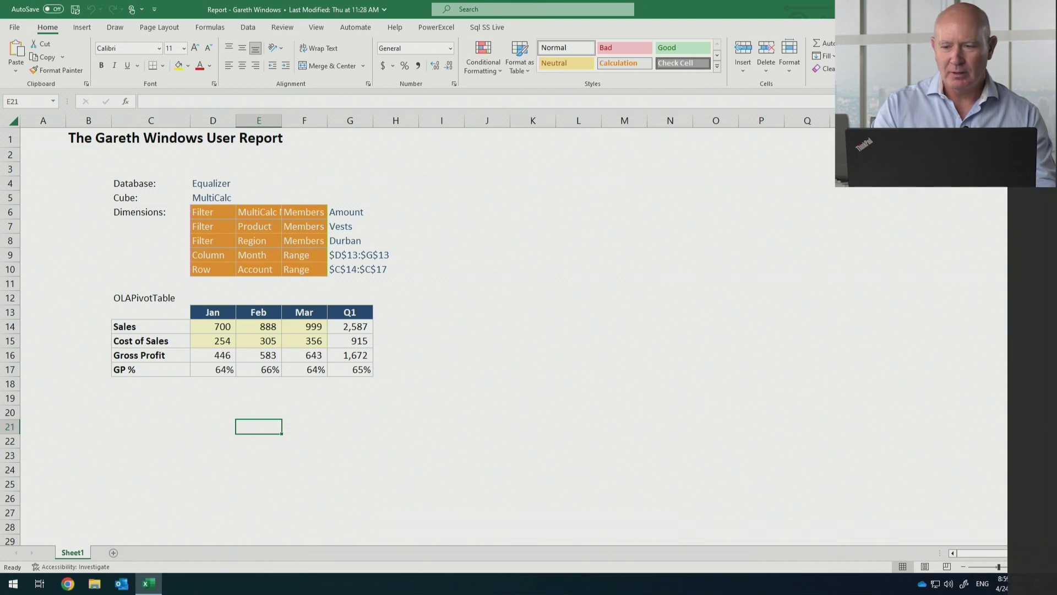
key(ctrl+alt+Break)
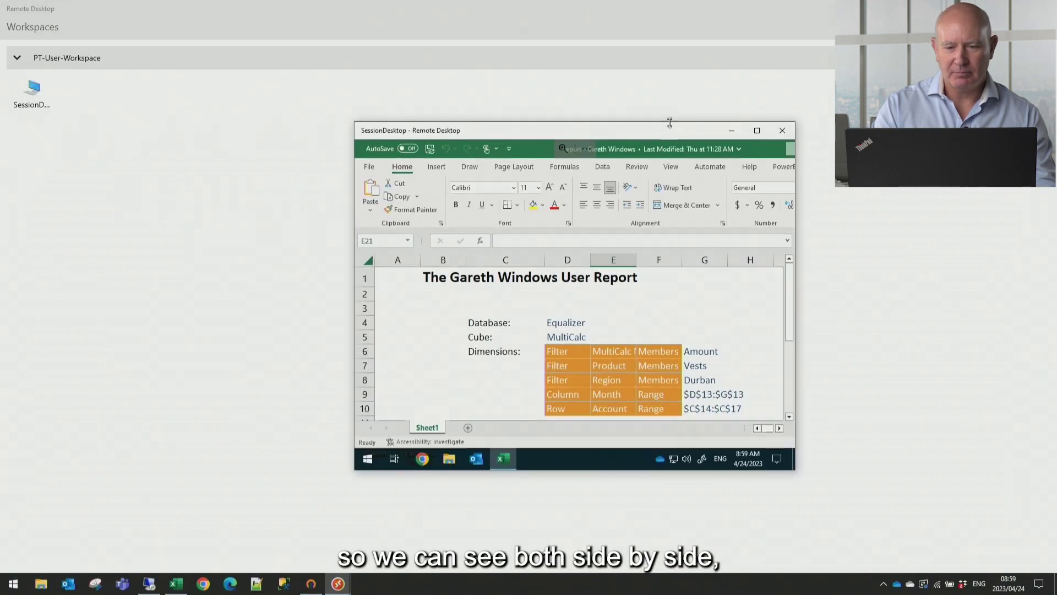
drag(672, 130, 1055, 122)
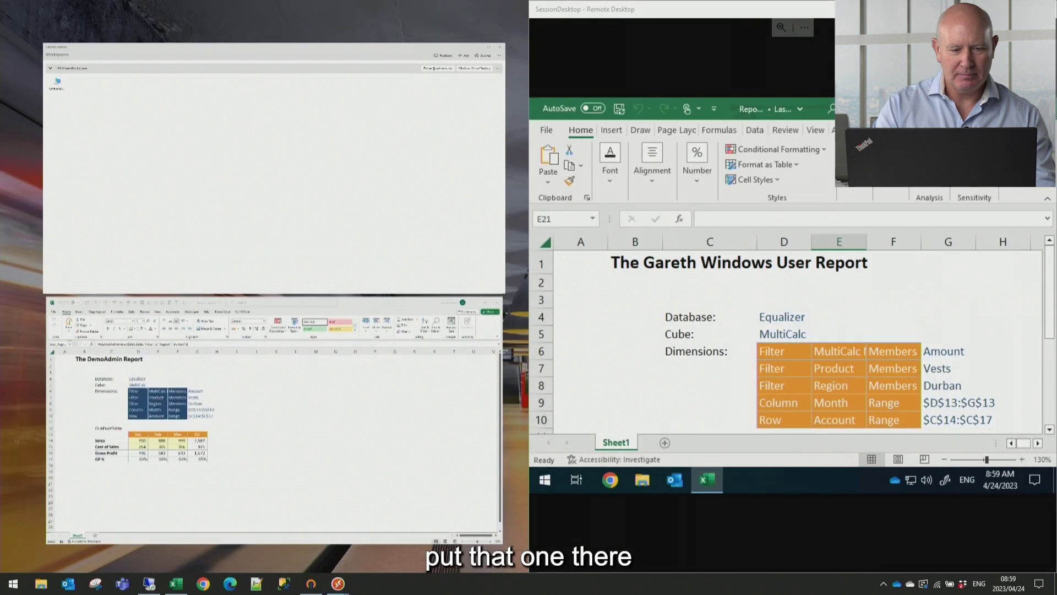
click(363, 408)
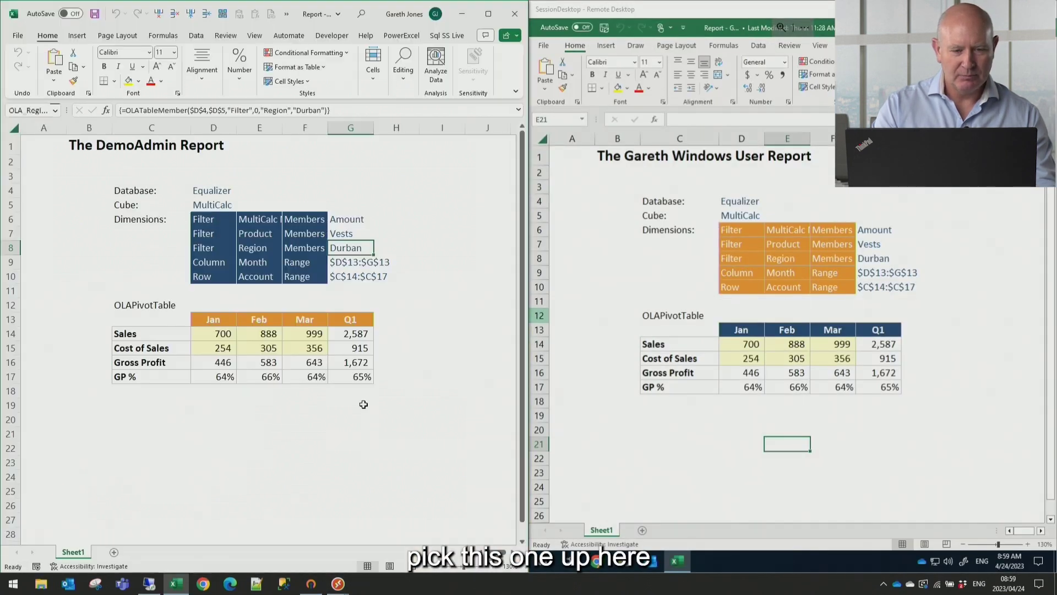
Set March Sales in F14 of the admin report to 1000 and refresh the remote report
click(695, 470)
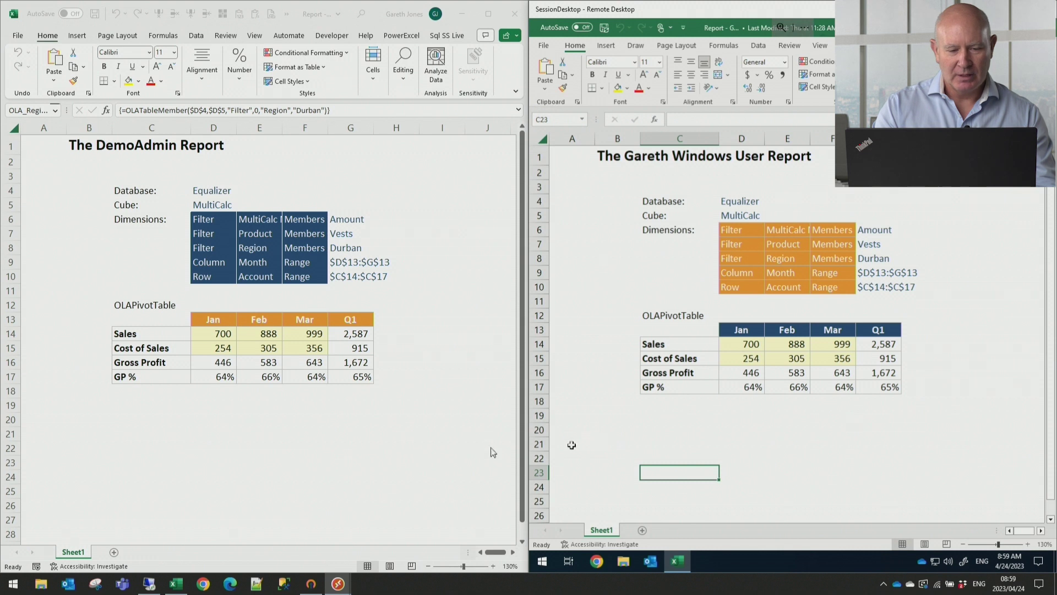
click(299, 461)
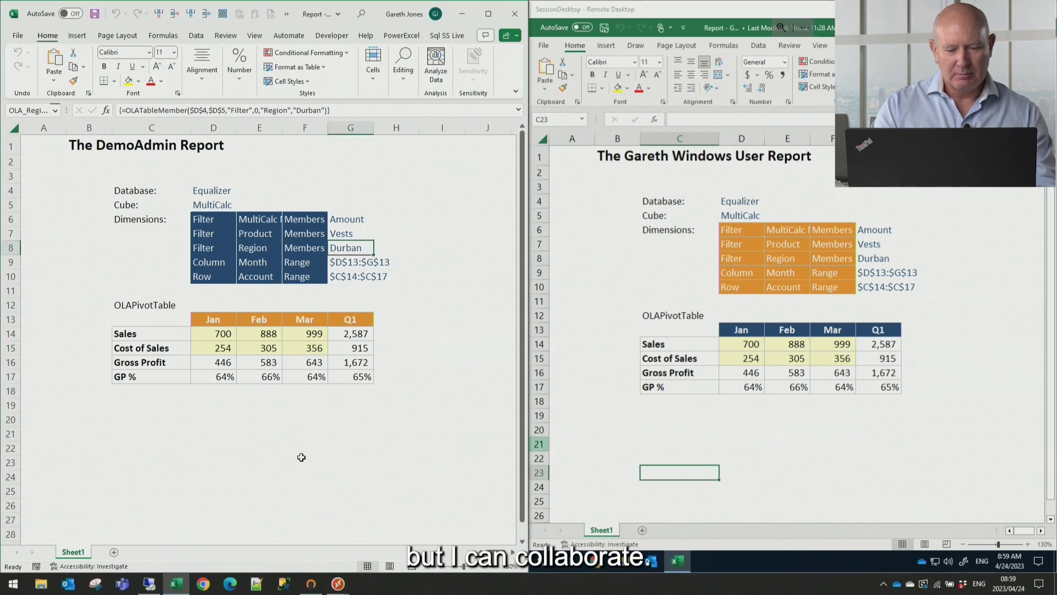
click(304, 337)
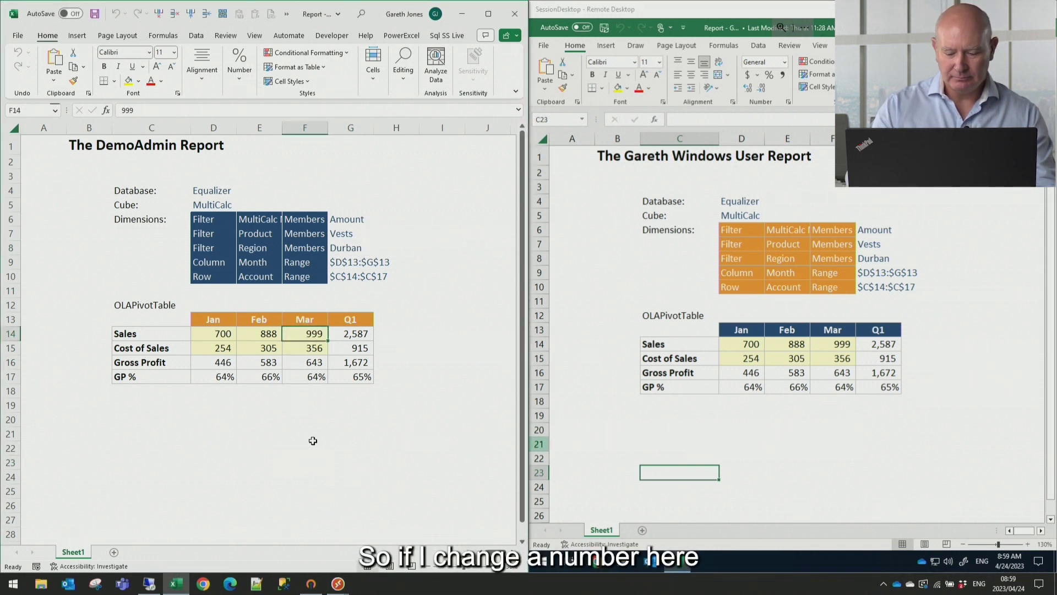
text(1000)
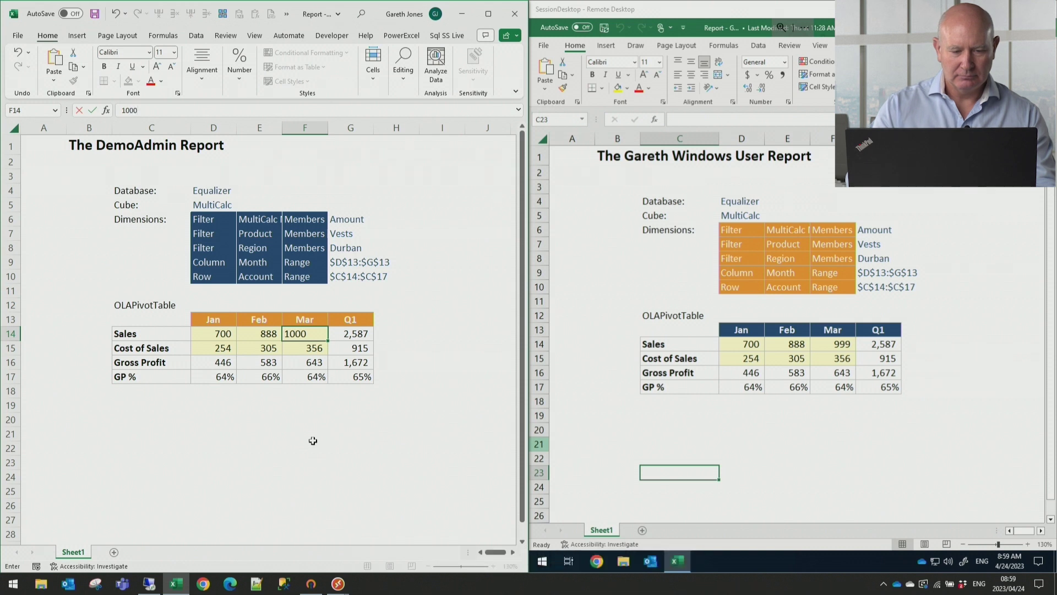
key(ctrl+Return)
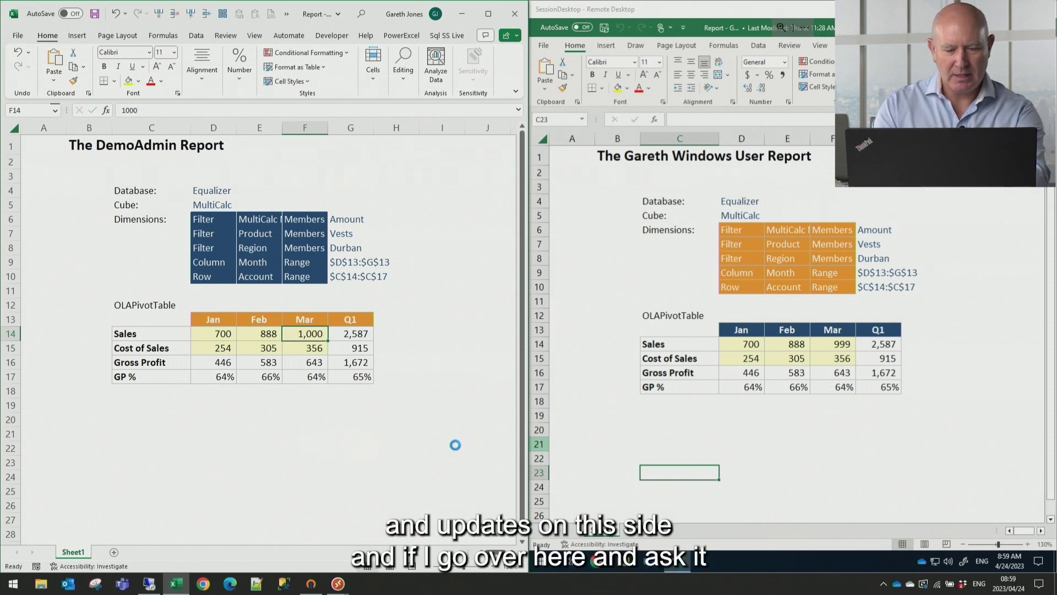
click(788, 458)
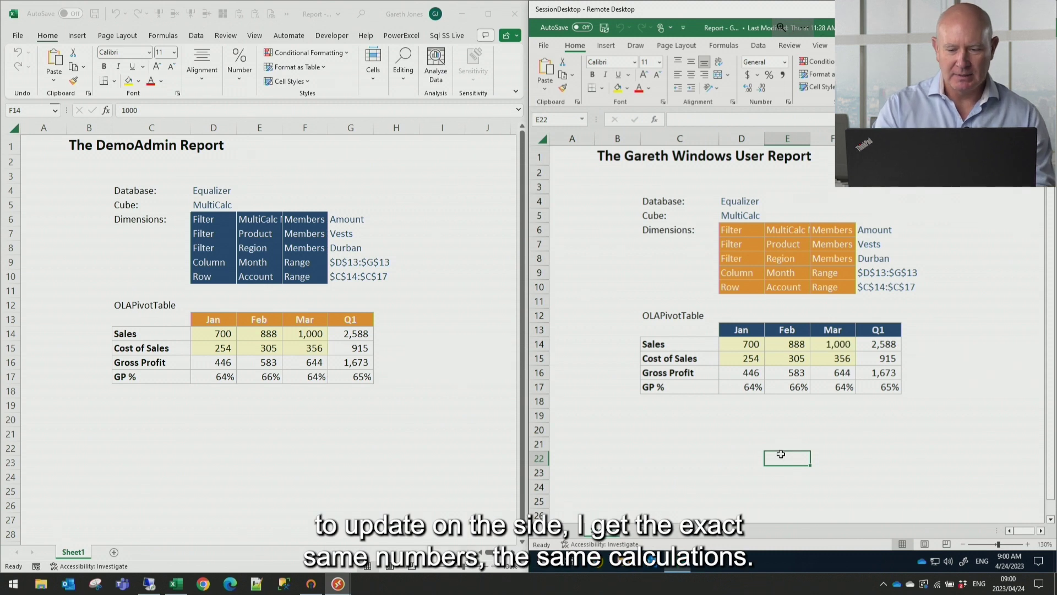
click(886, 388)
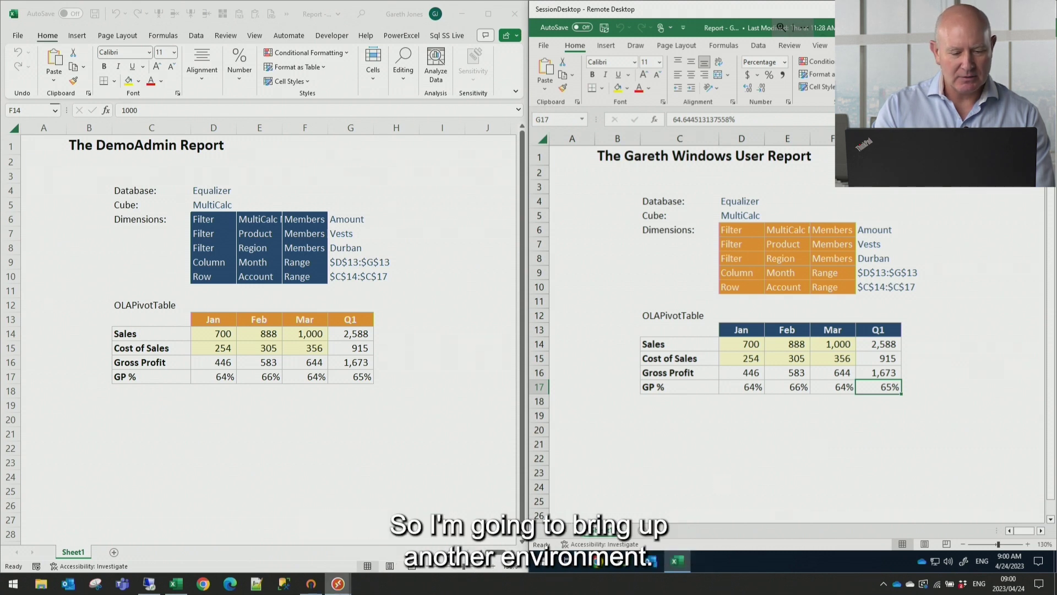
Open Edit Security for Data in Olation Studio and select the demo admin rule
click(148, 575)
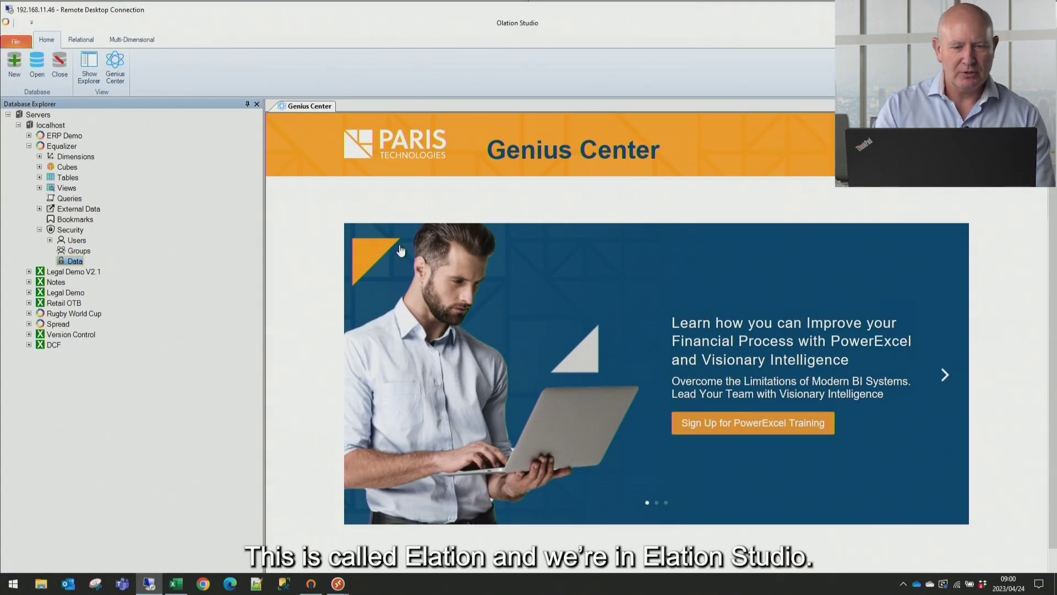
right_click(74, 262)
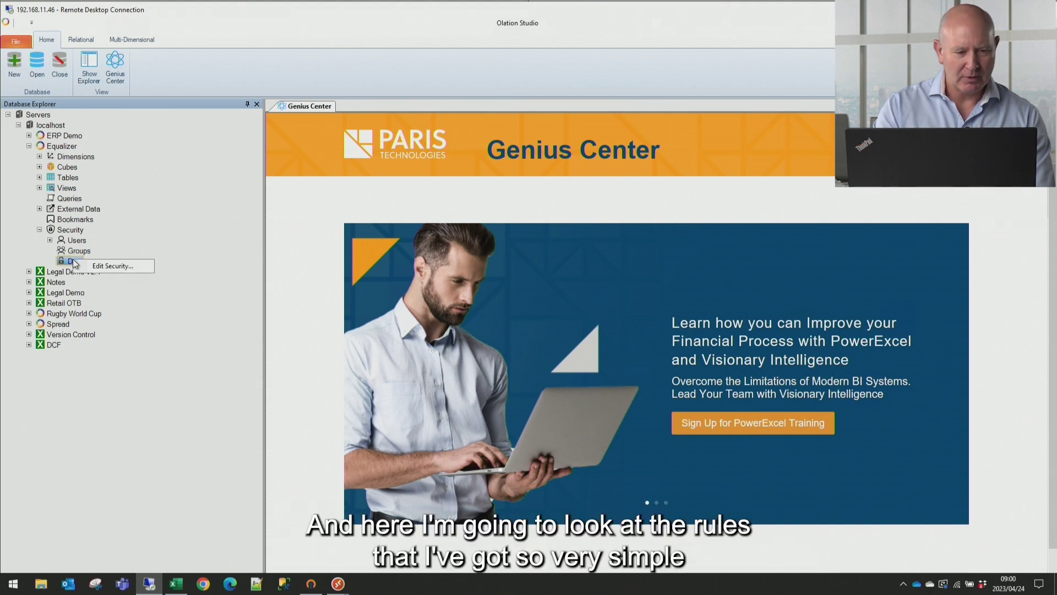
click(106, 267)
click(308, 131)
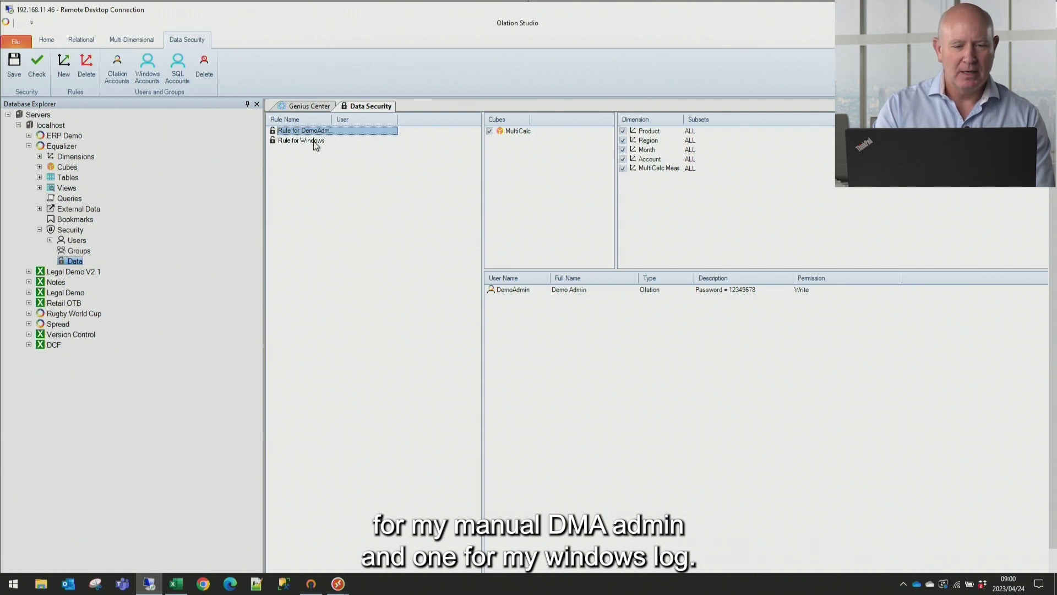
Compare the demo admin rule's settings with those of the Rule for Windows
click(315, 142)
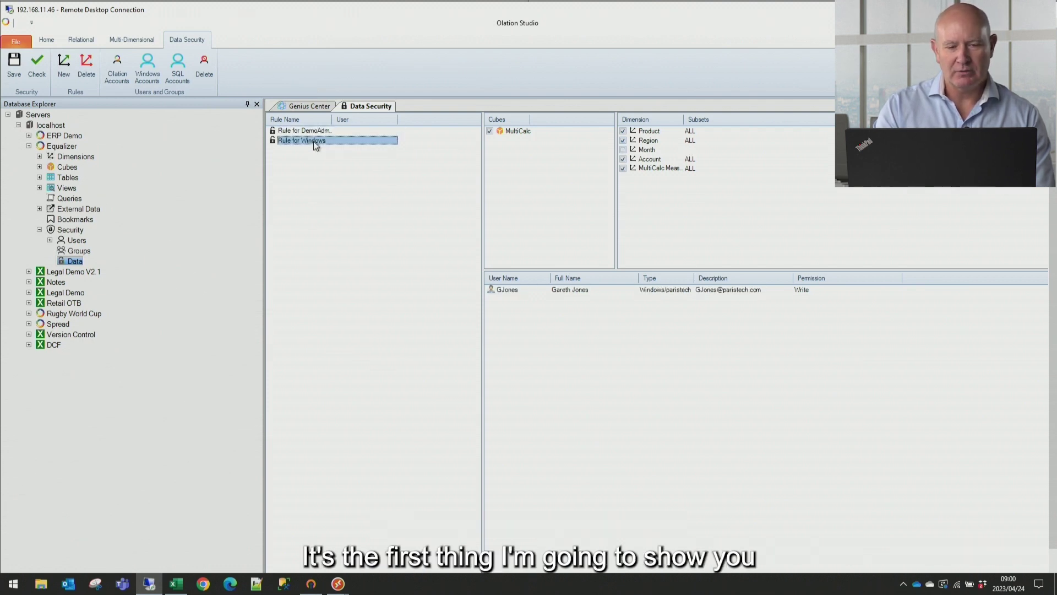
click(317, 131)
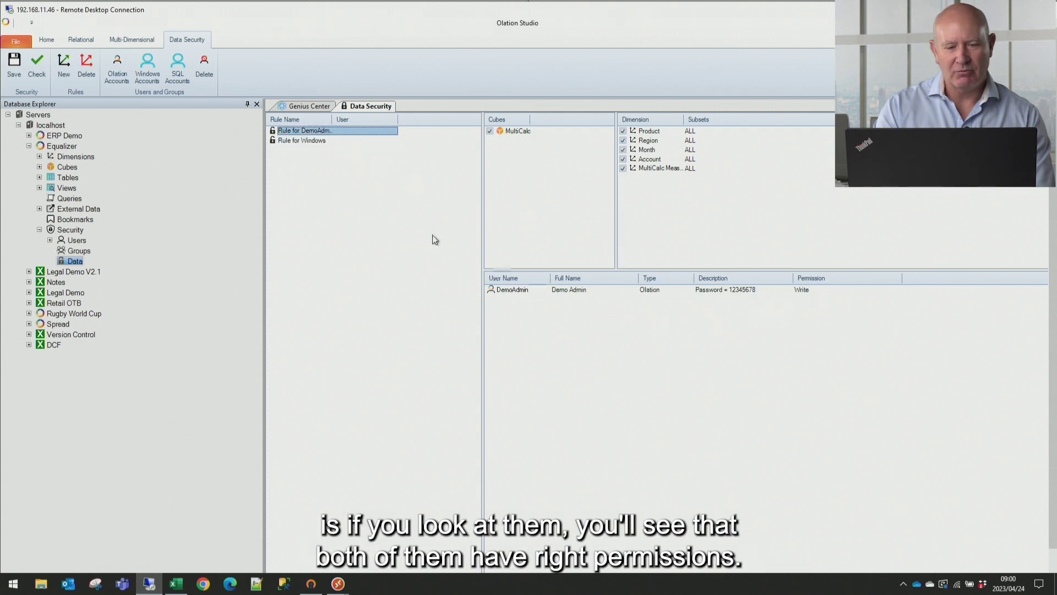
click(299, 141)
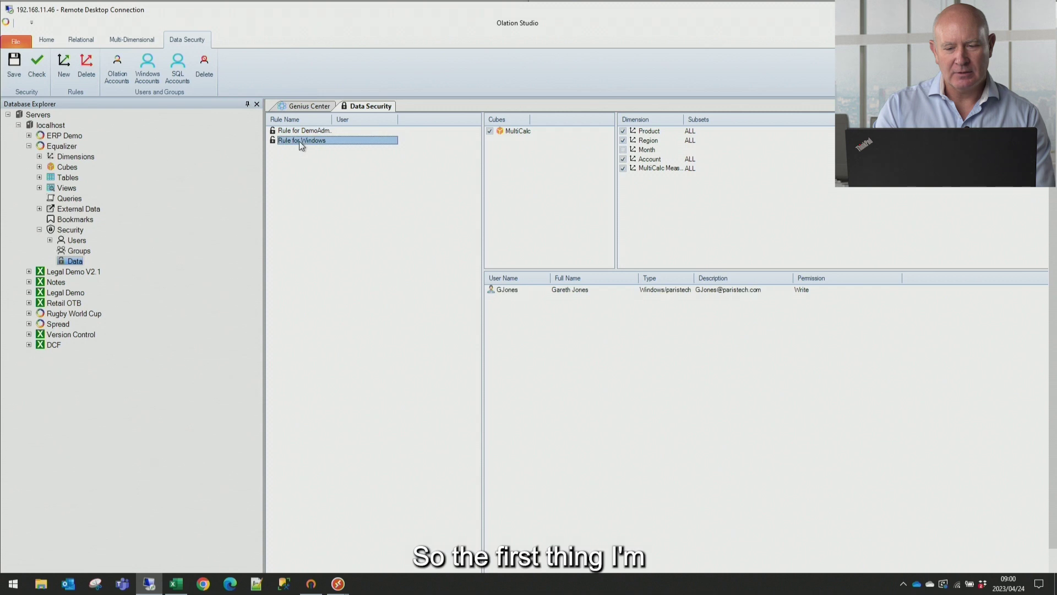
click(331, 130)
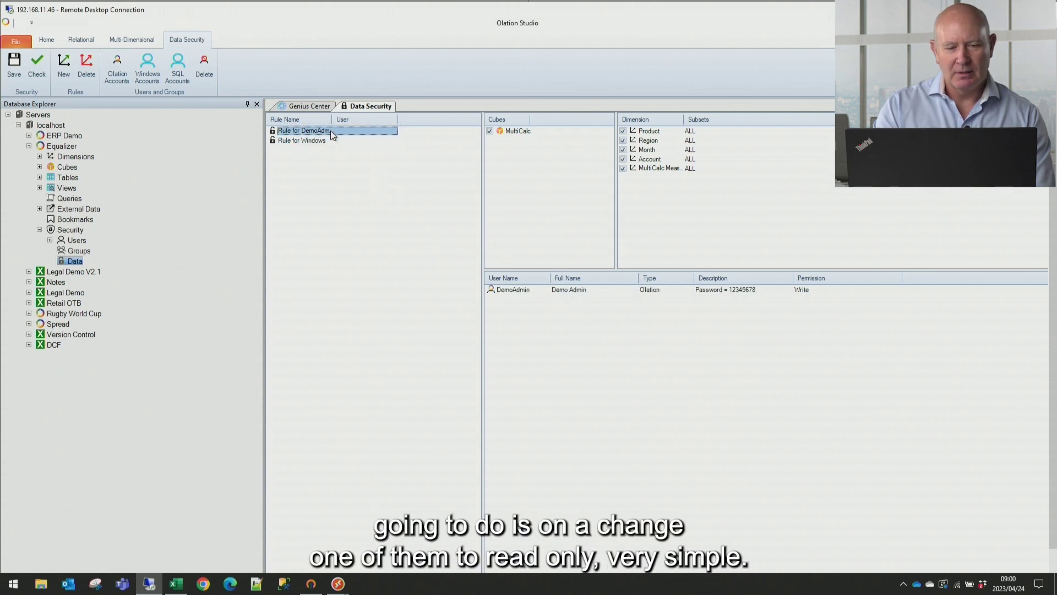
Change the demo admin user's permission from Write to Read and save the rules
click(724, 293)
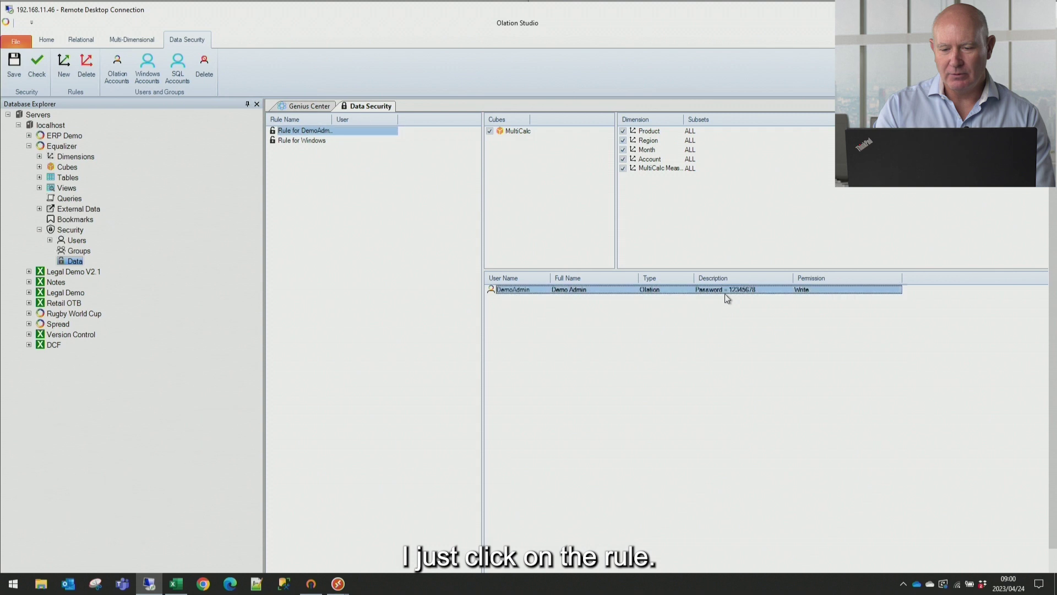
right_click(810, 291)
mouse_move(838, 300)
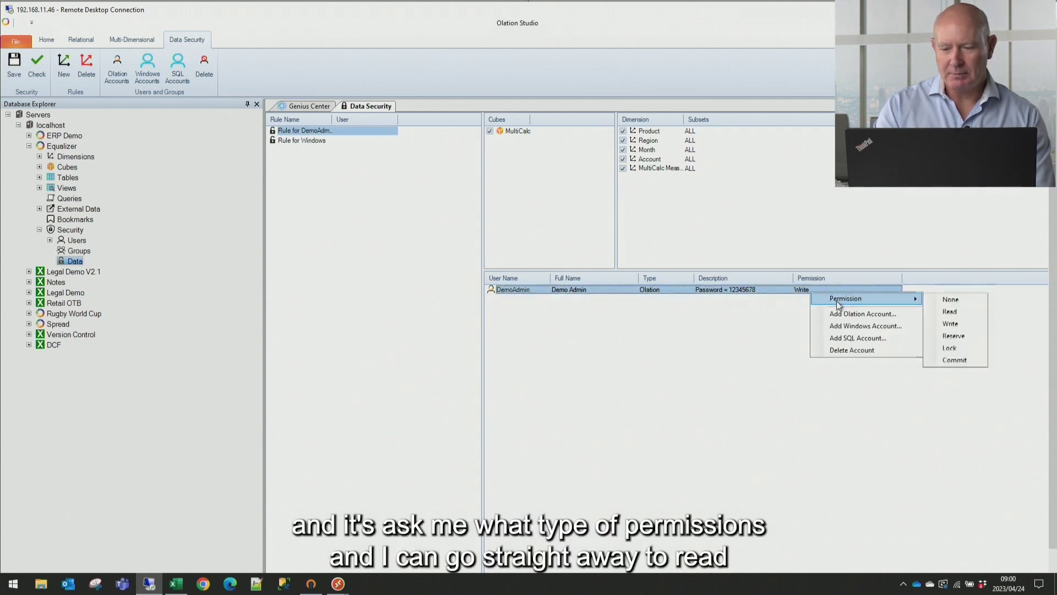
click(948, 313)
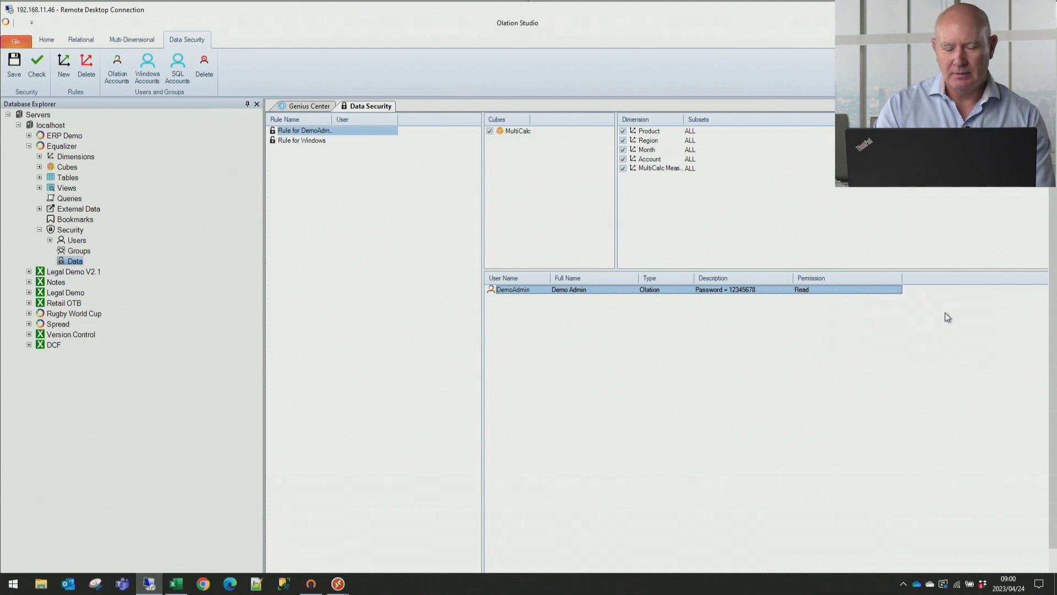
click(13, 64)
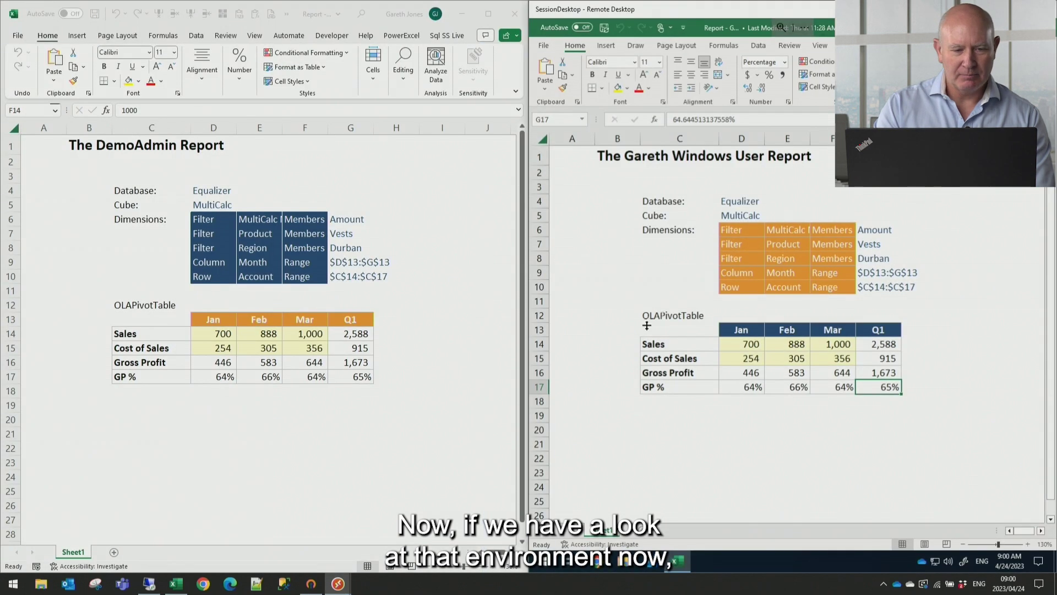
Try writing 8000 as March Sales in the admin report and dismiss the refusal error
click(386, 424)
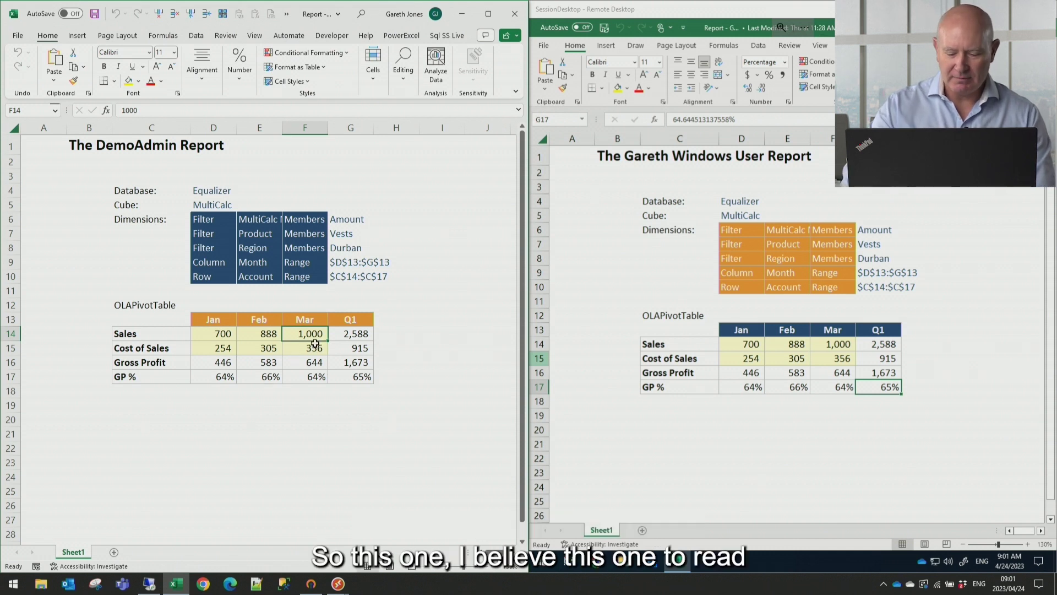
text(8000)
key(Return)
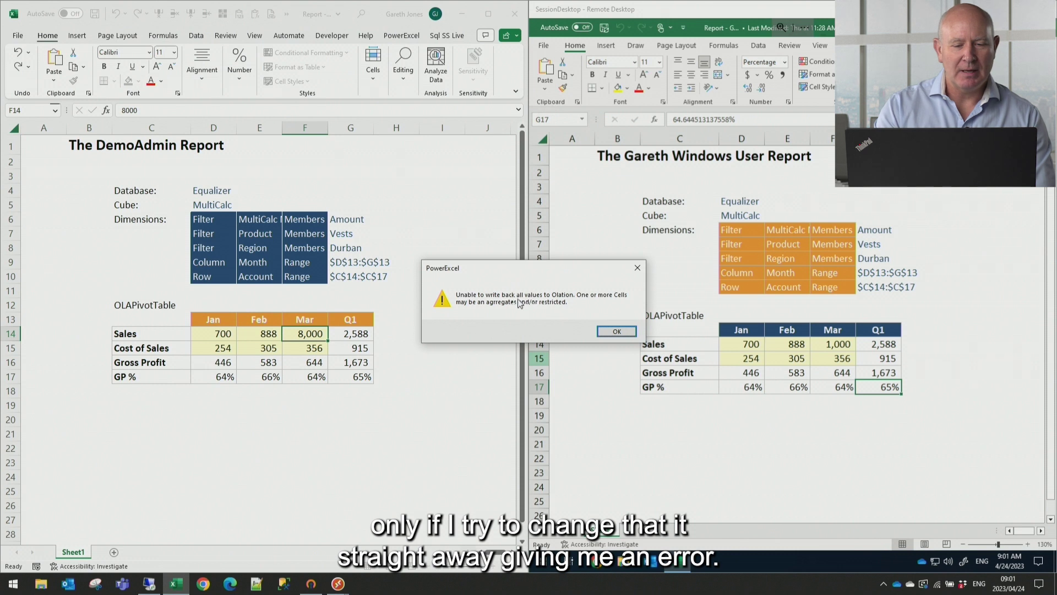
click(616, 331)
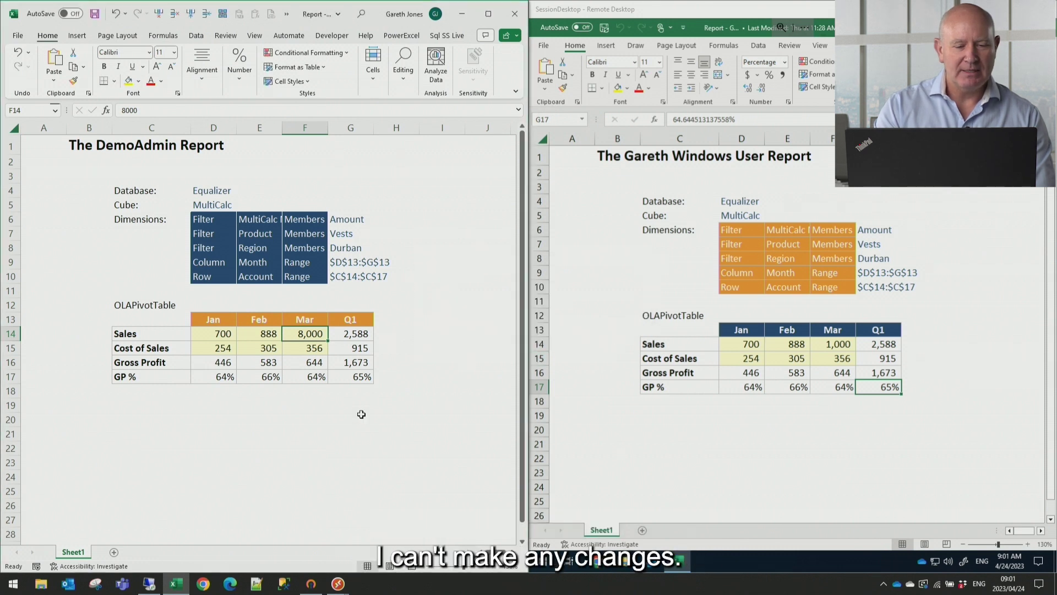
Enter 888 as March Sales in the Windows user's report, then recalculate the admin report
click(762, 429)
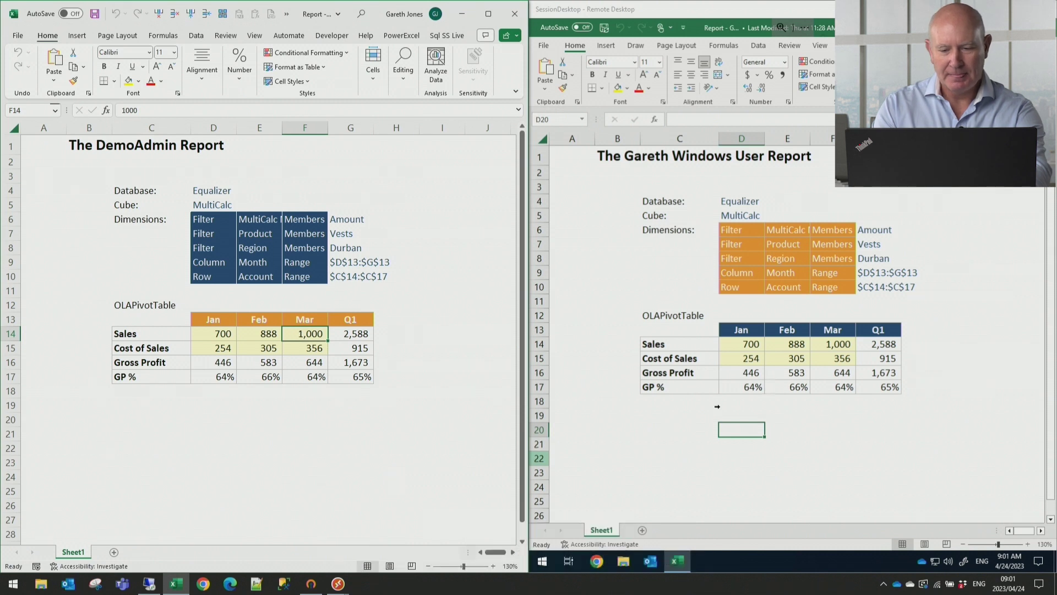
click(835, 344)
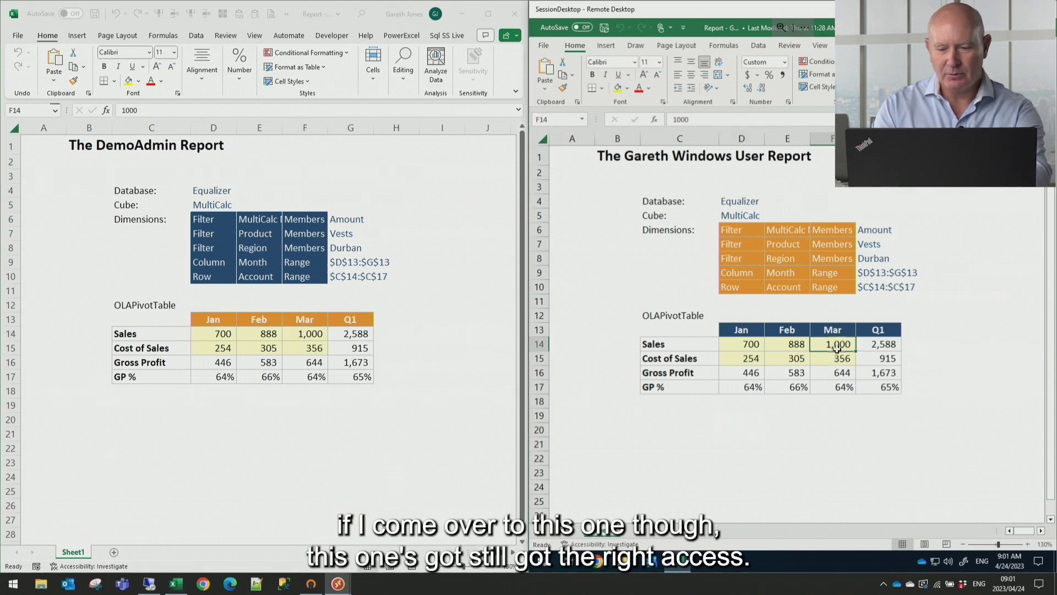
text(8)
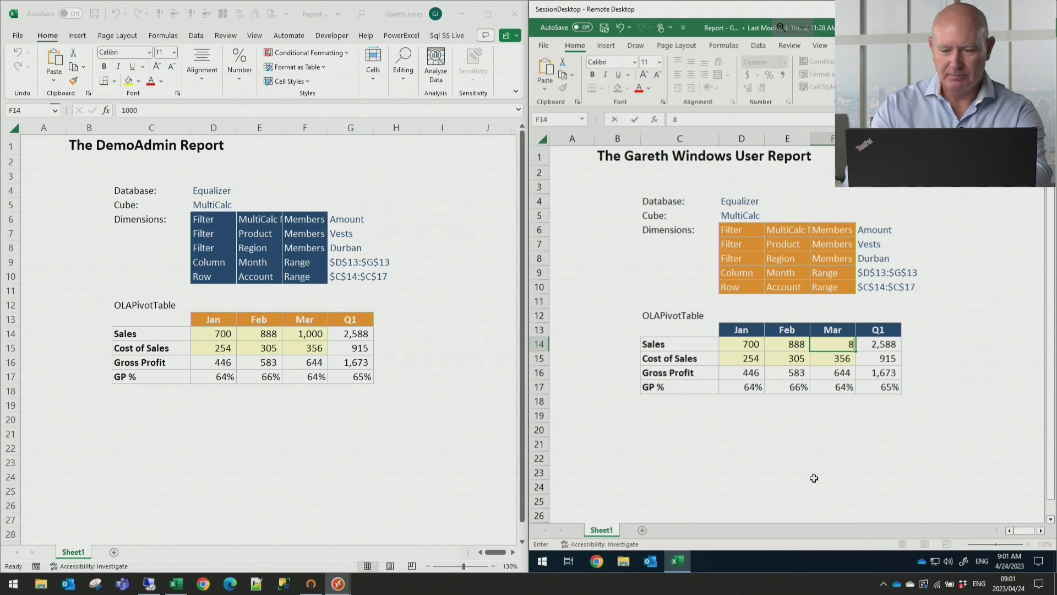
text(88)
key(Return)
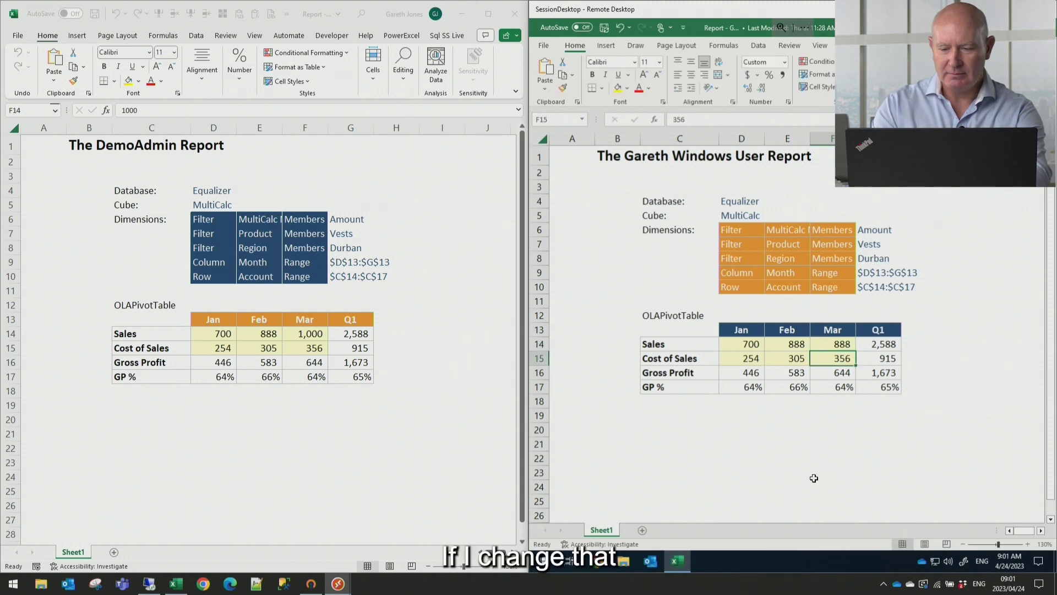
click(363, 497)
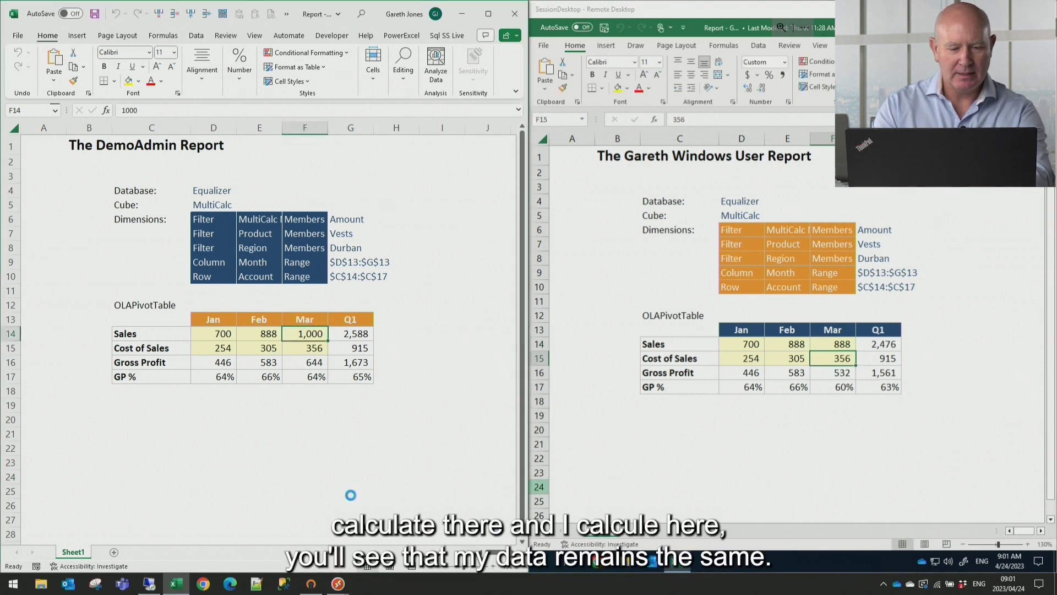
key(F9)
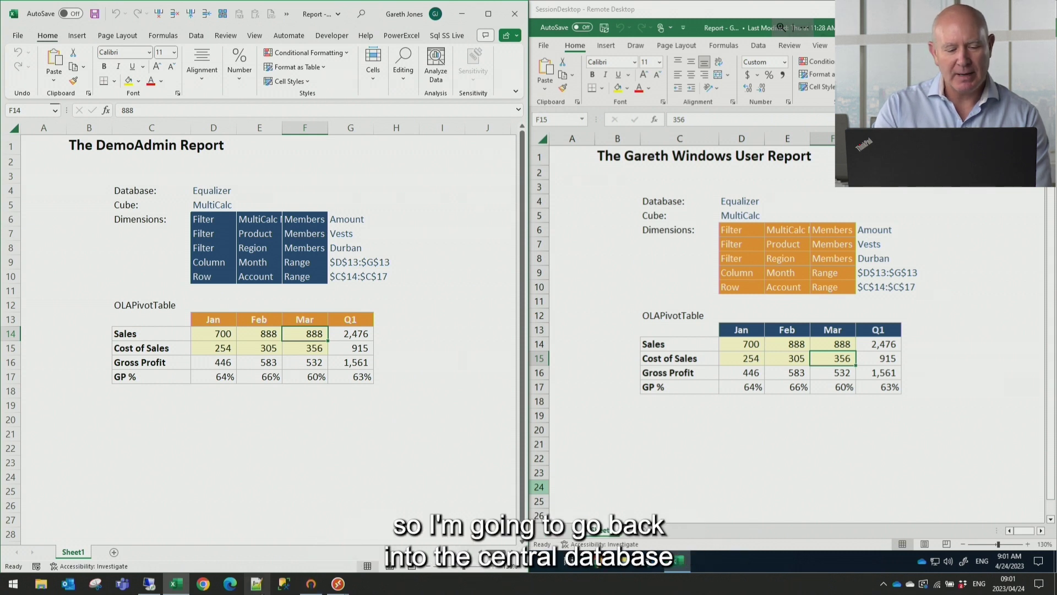
Back in Olation Studio, select the Month dimension in the demo admin rule for subset editing
click(148, 585)
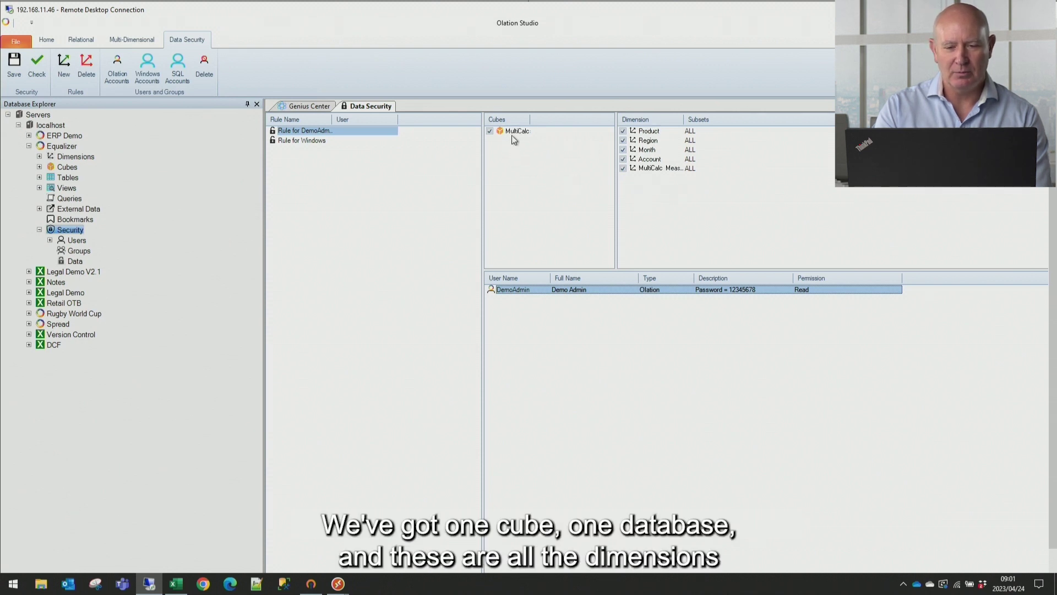
click(653, 153)
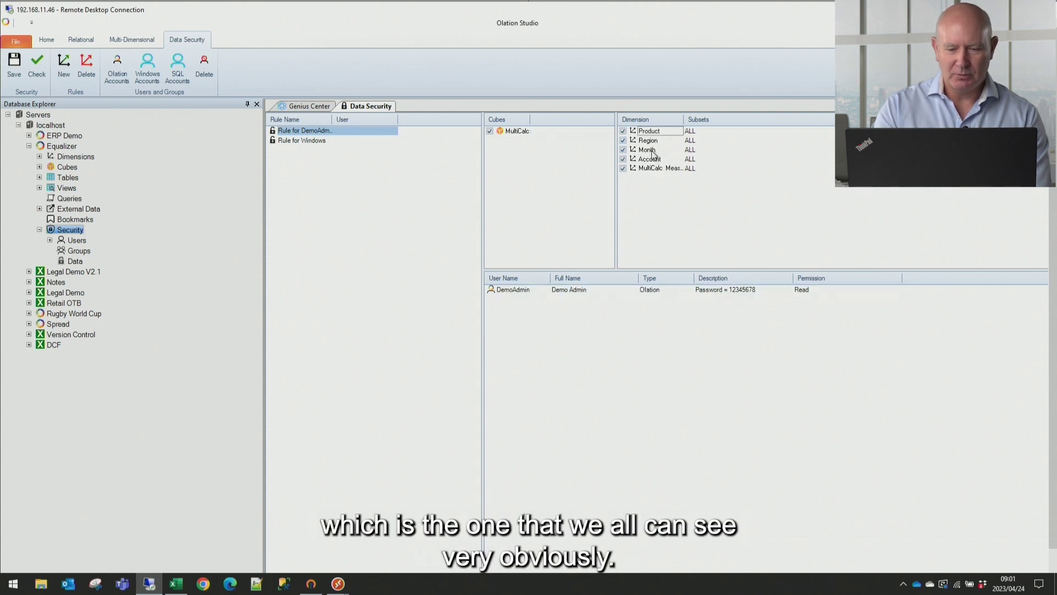
click(653, 152)
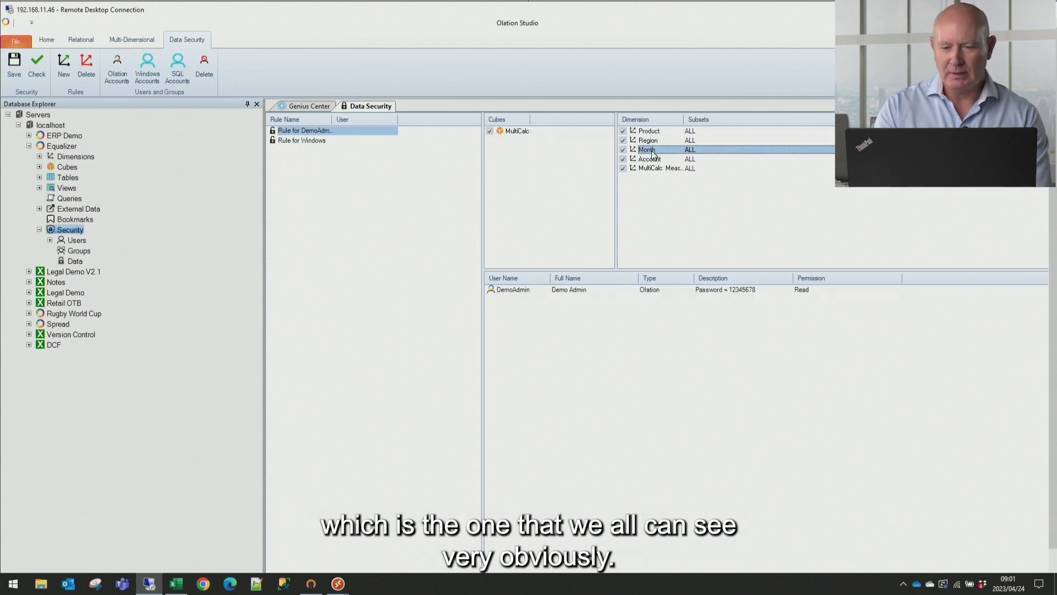
click(805, 151)
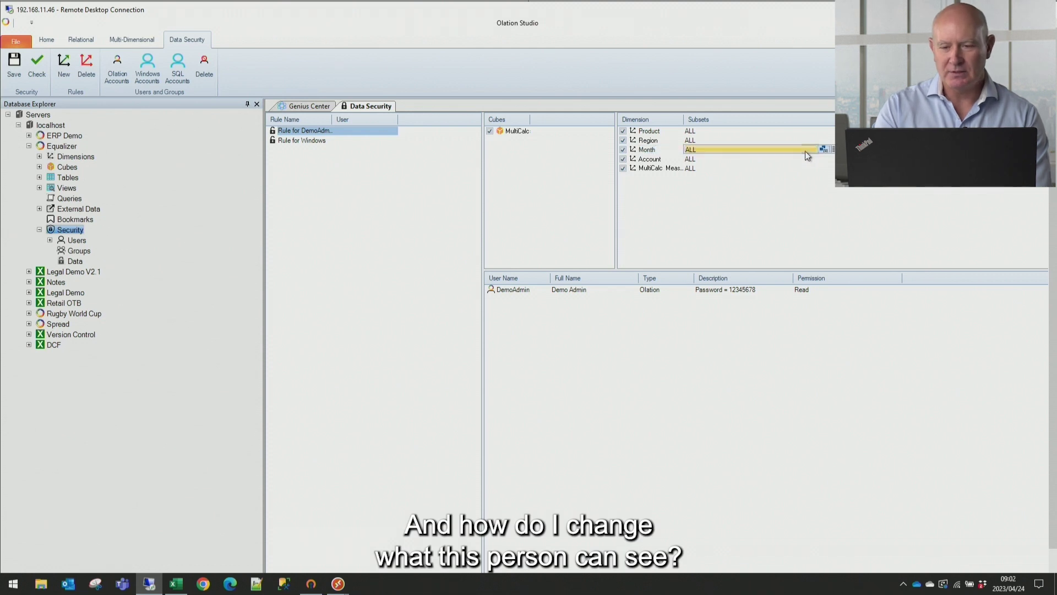
Add Jan and Q1 as the demo admin rule's selected Month members and confirm
click(832, 150)
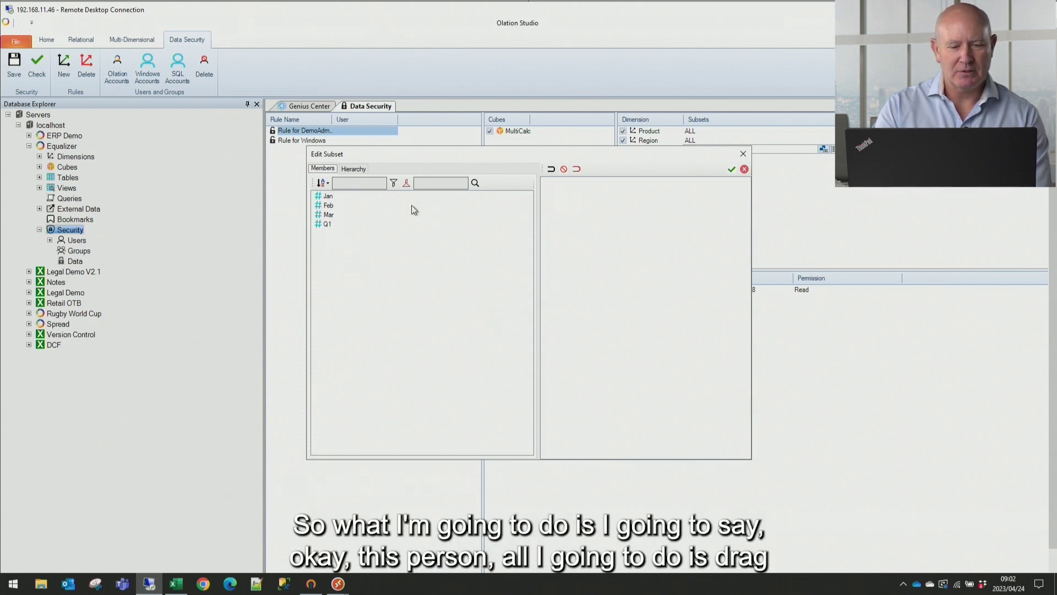
click(325, 197)
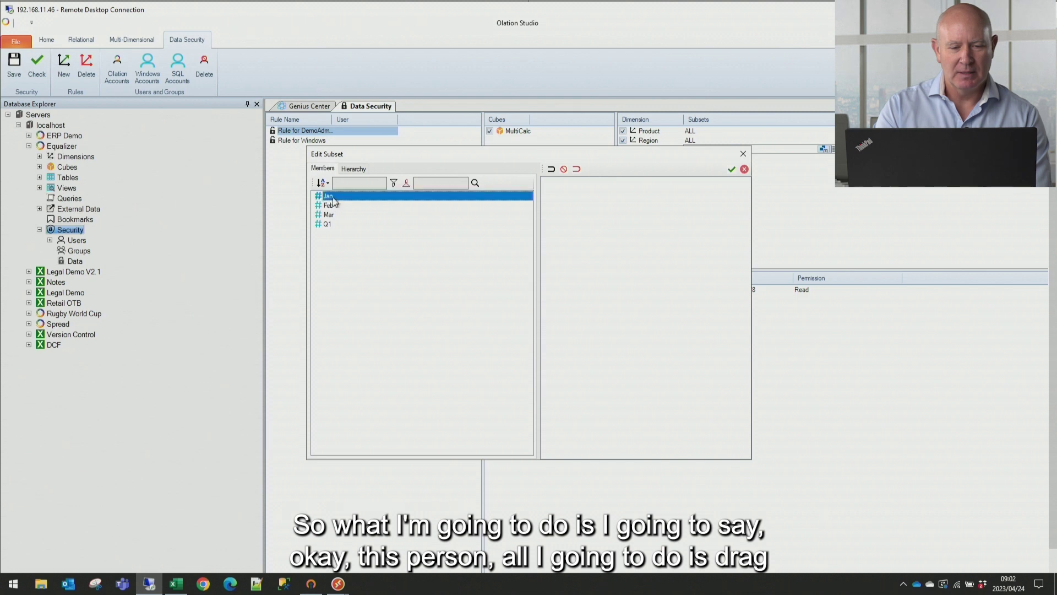
drag(336, 203, 576, 248)
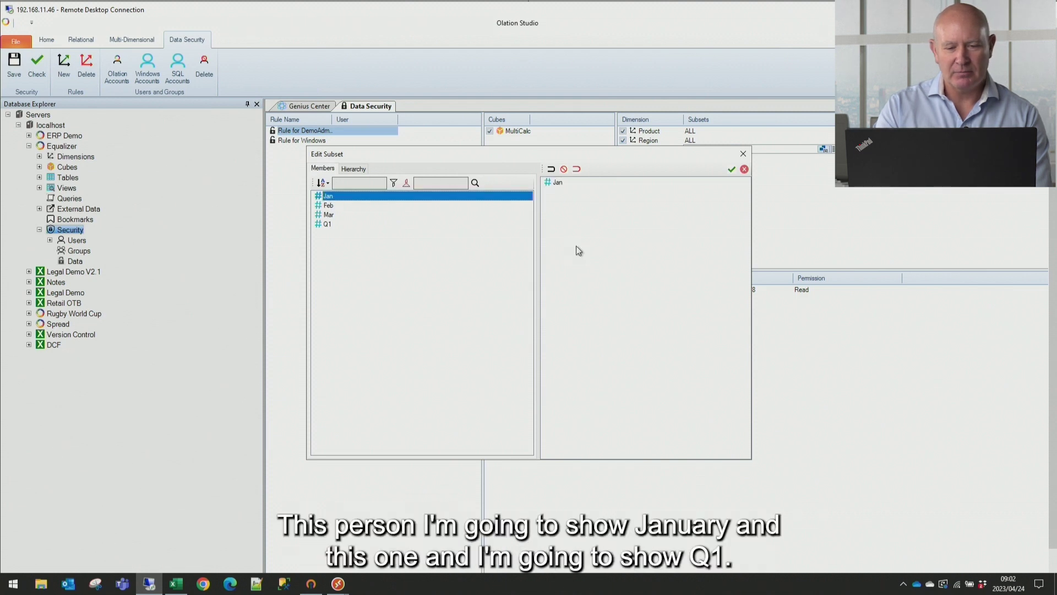
click(332, 225)
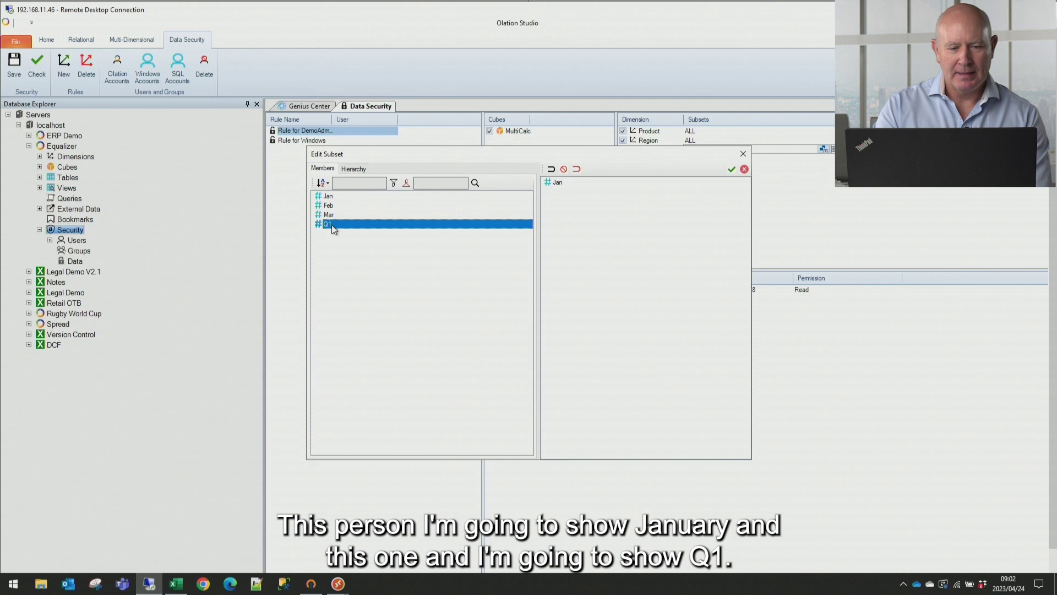
drag(506, 244, 558, 240)
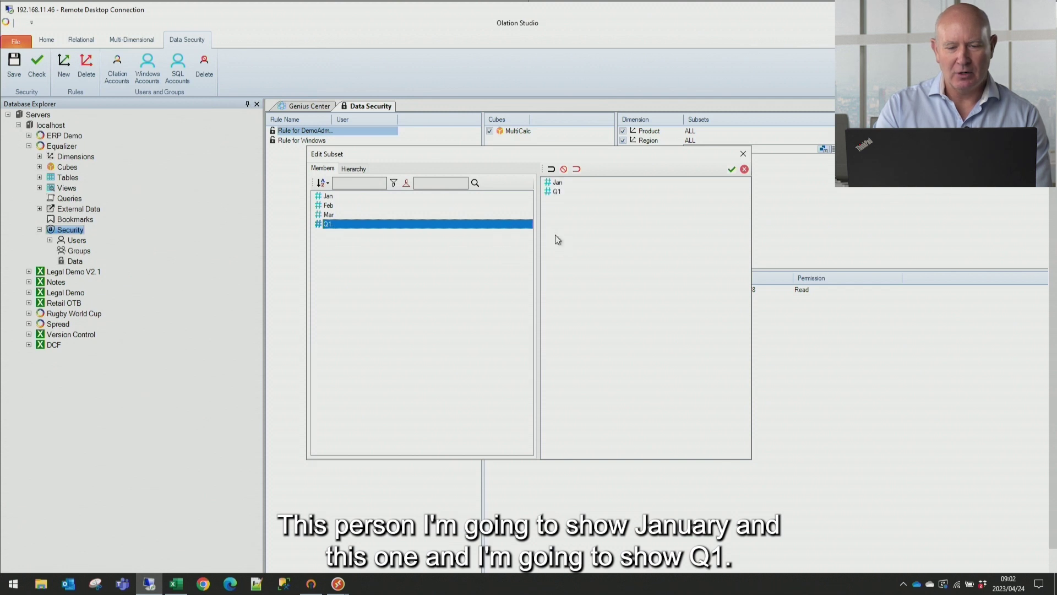
click(732, 170)
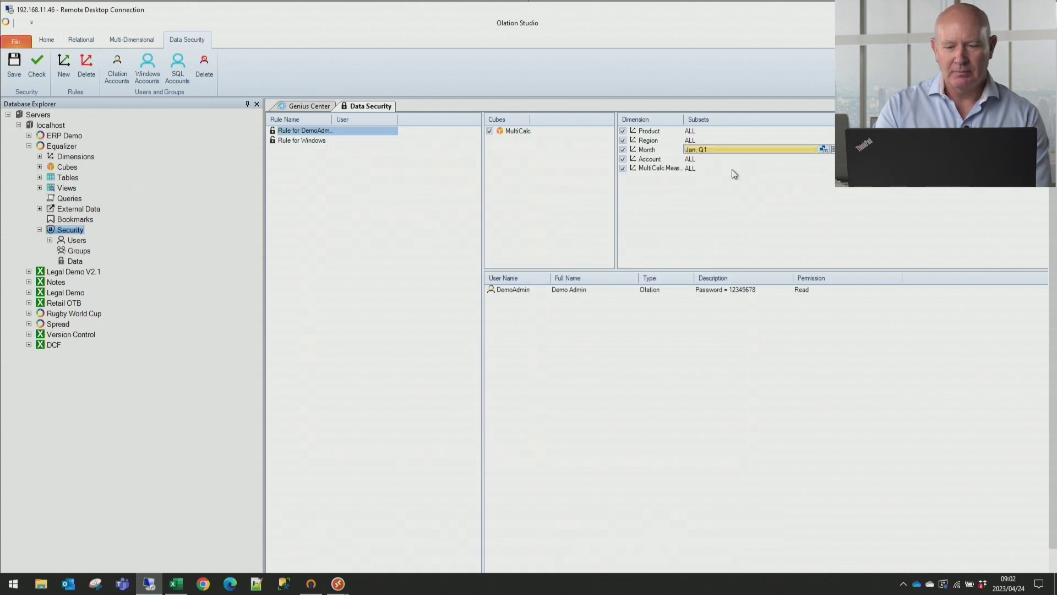
Enable Month in the Rule for Windows and limit its subset to Mar and Q1
click(293, 141)
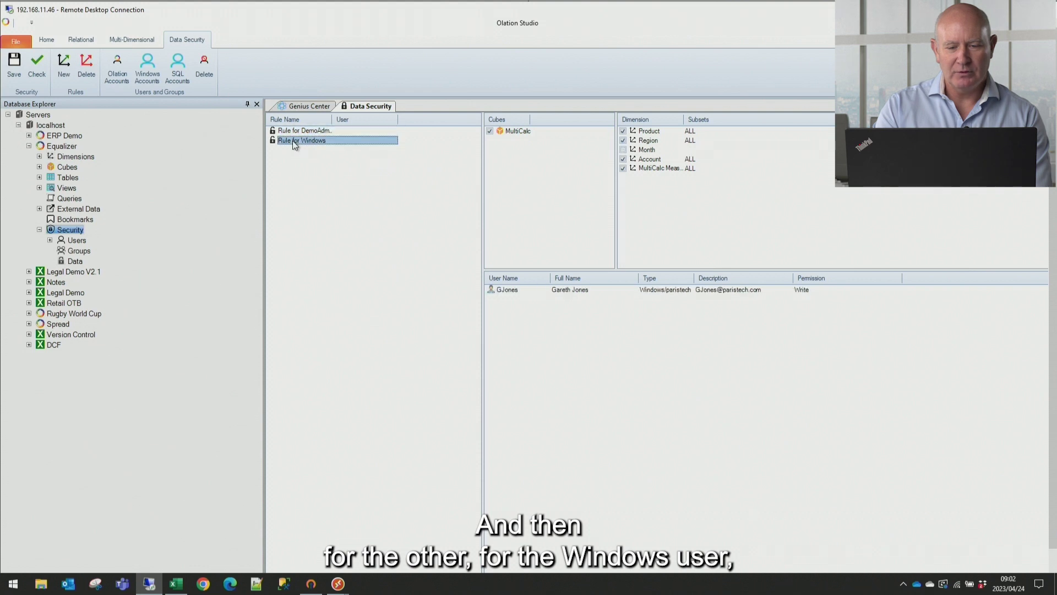
click(676, 151)
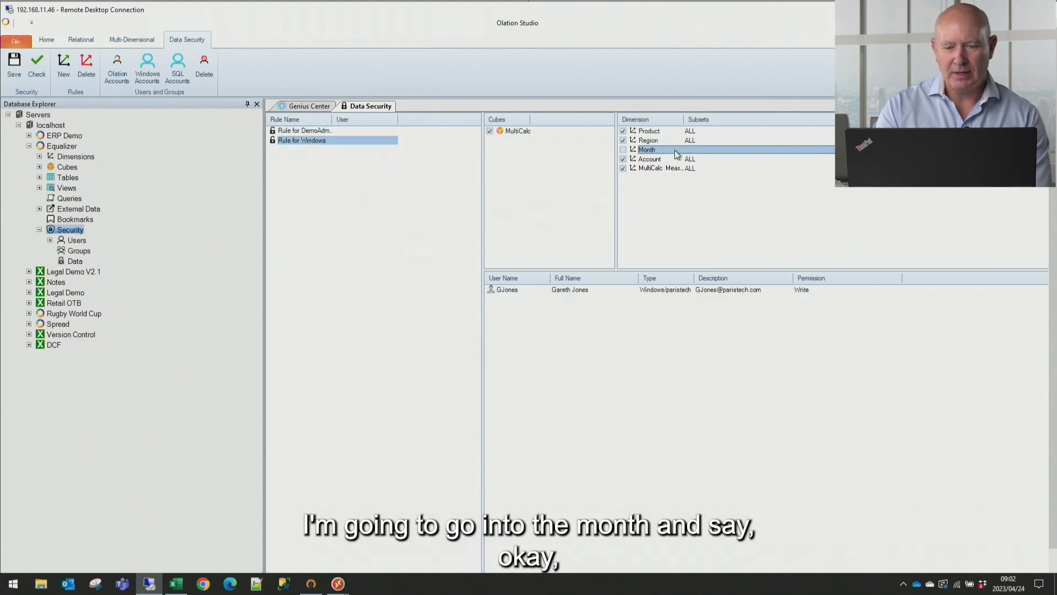
click(623, 150)
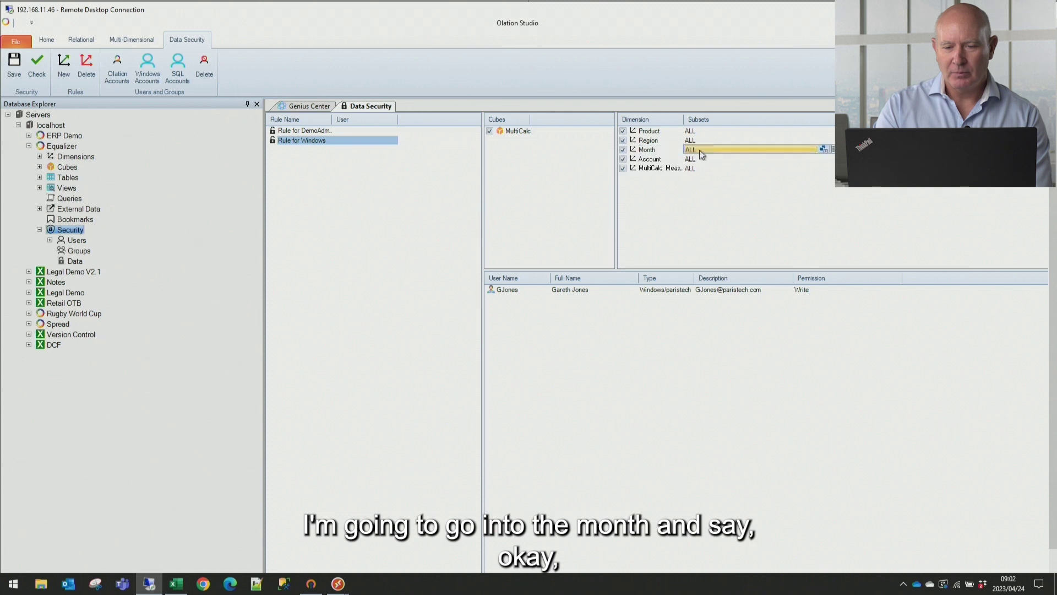
click(833, 150)
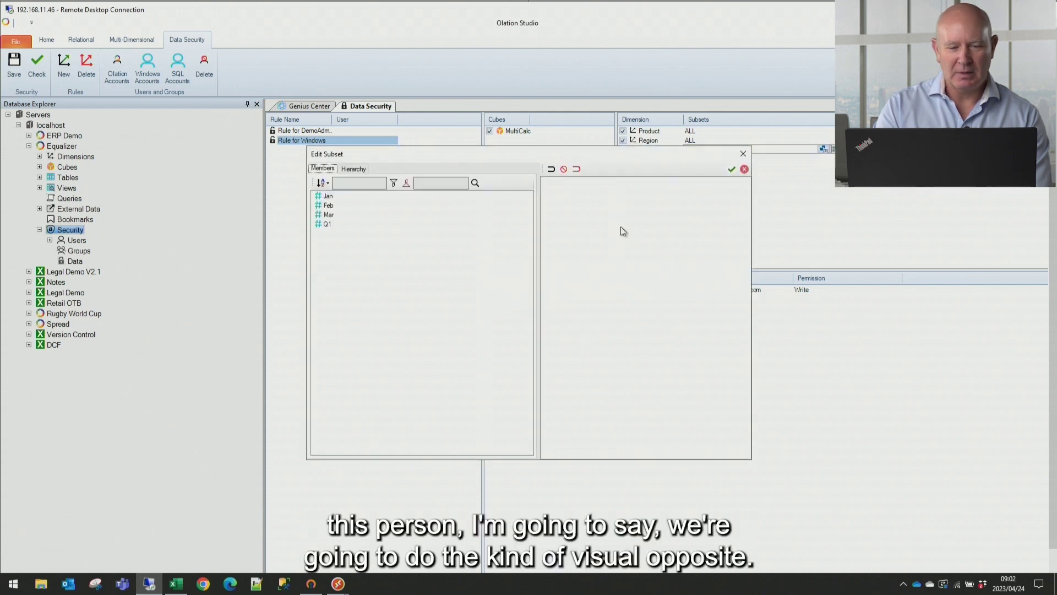
click(335, 214)
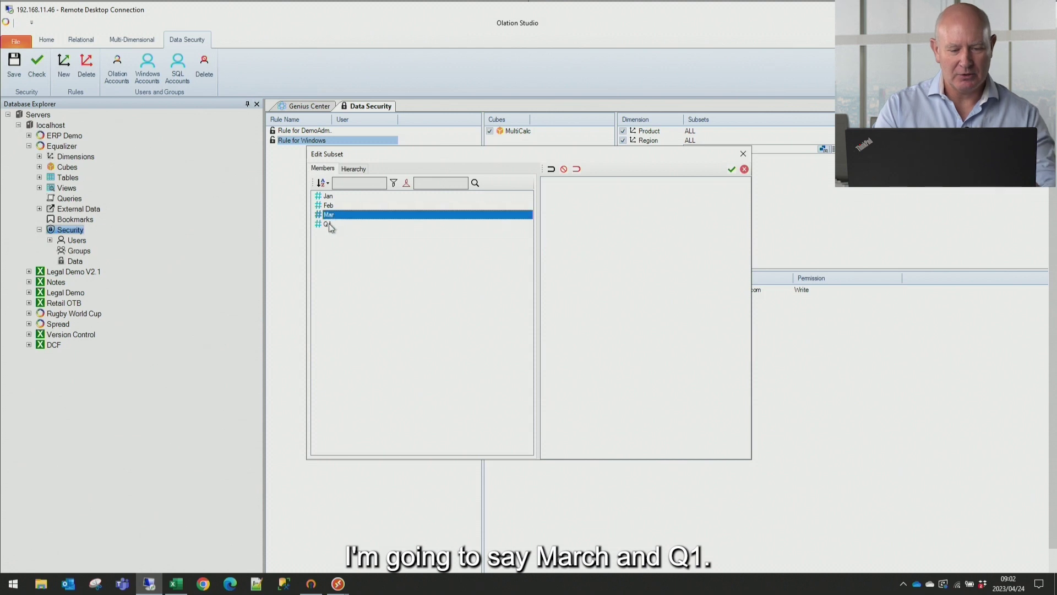
ctrl+click(328, 224)
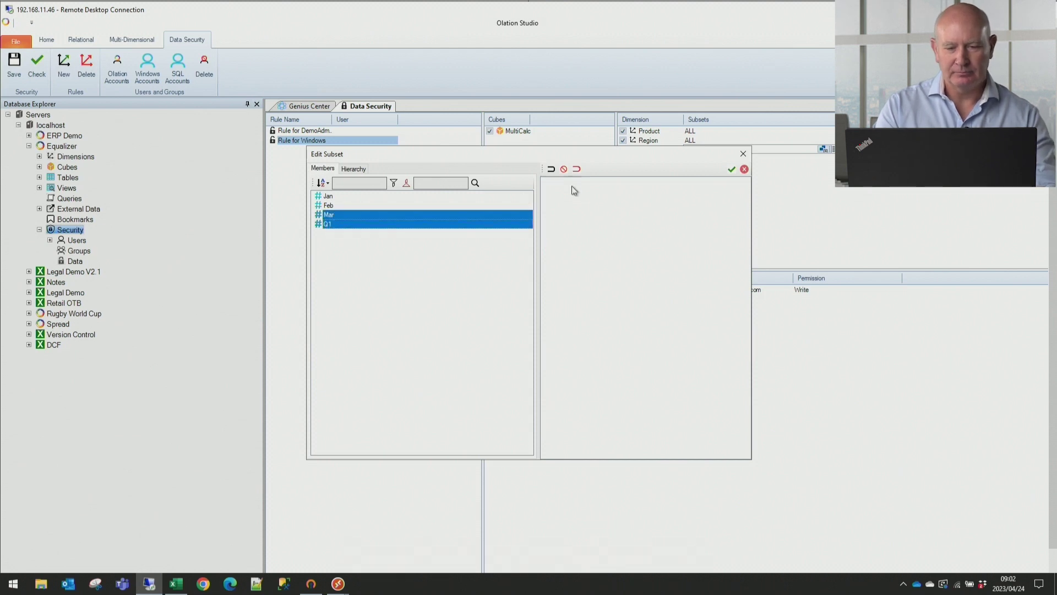
click(577, 170)
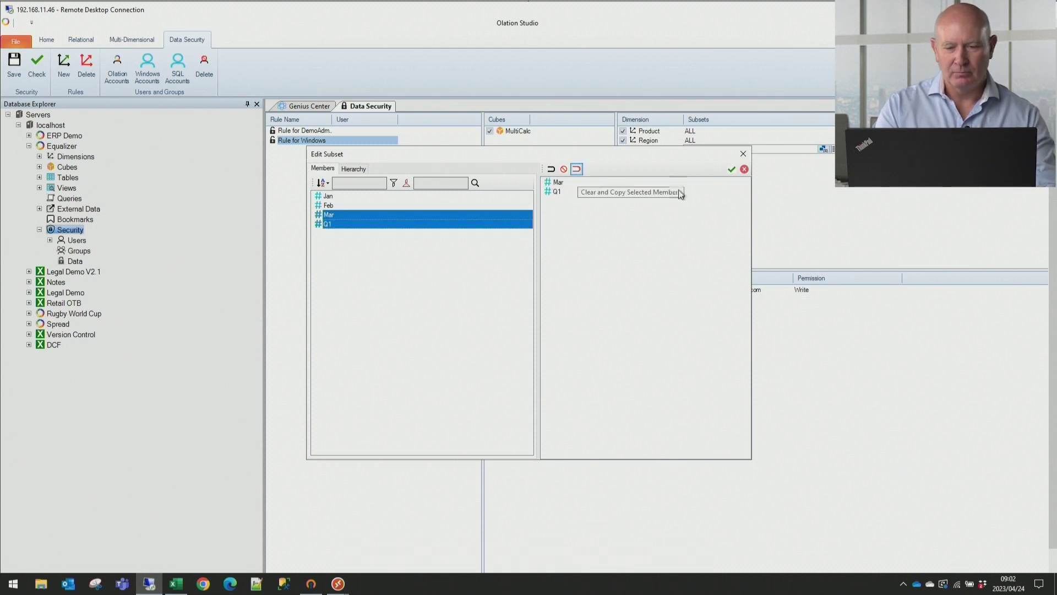
click(732, 171)
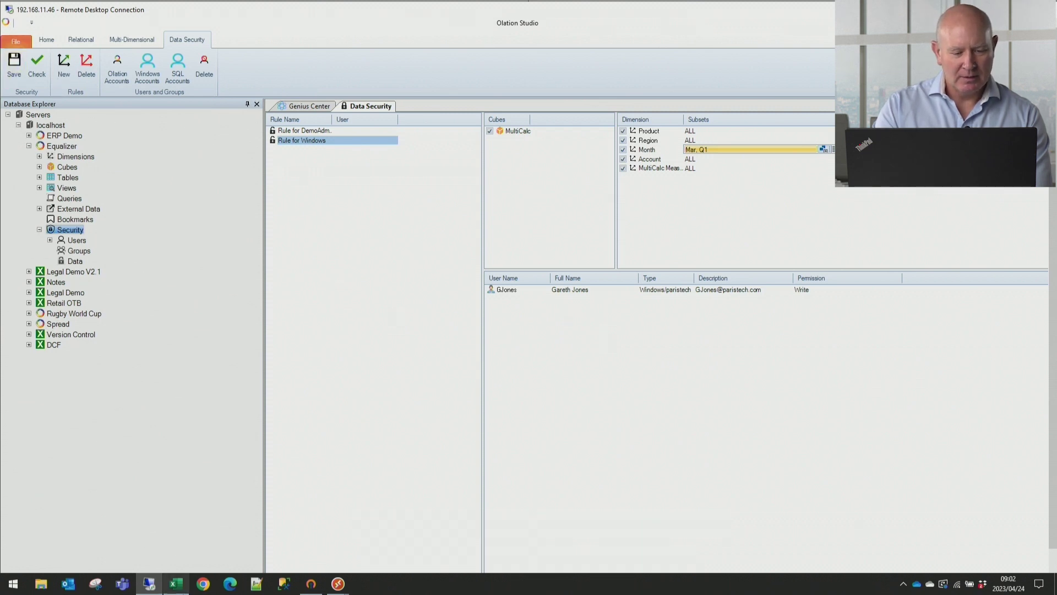
Arrange the admin Excel report beside the Windows user's remote Excel session
click(181, 583)
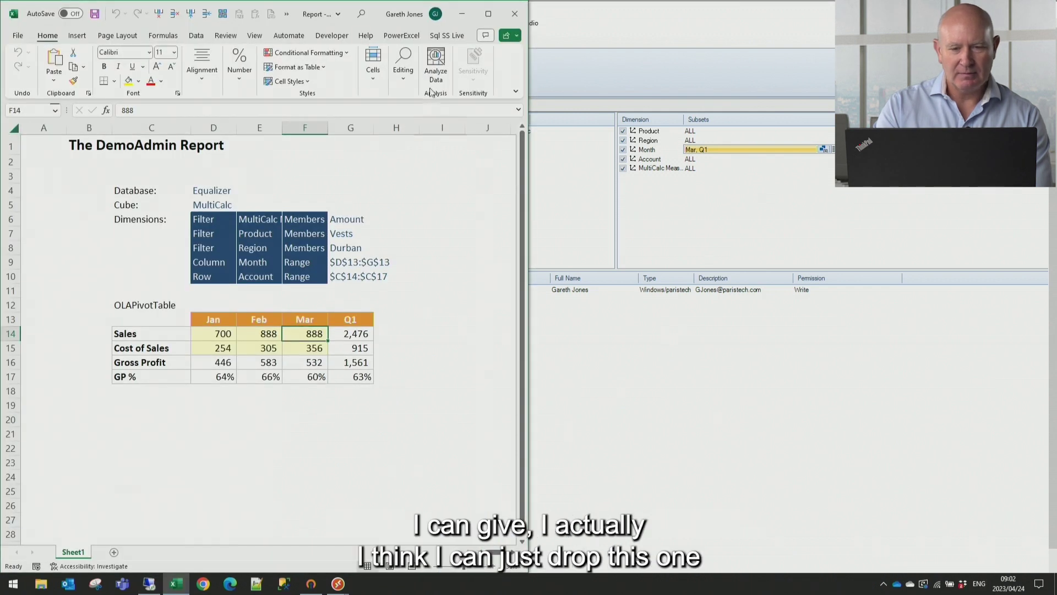
click(462, 14)
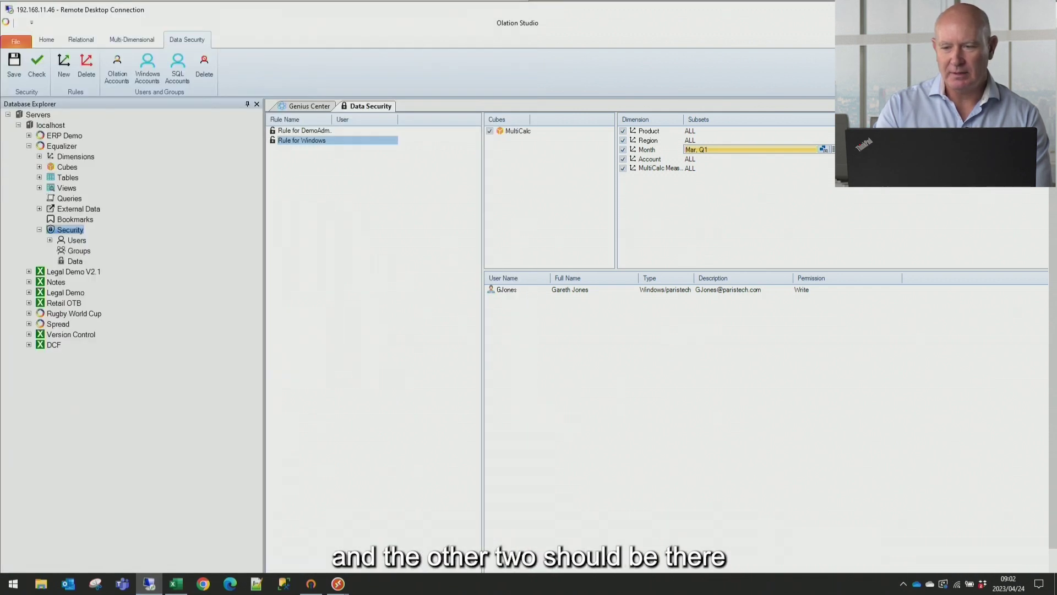
key(alt+Tab)
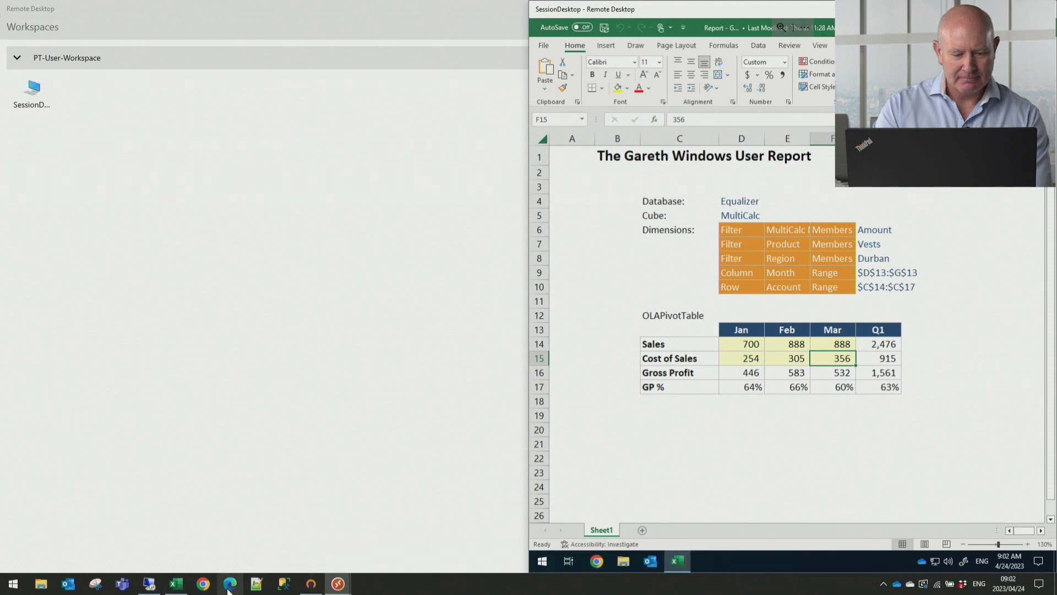
mouse_move(184, 588)
click(172, 556)
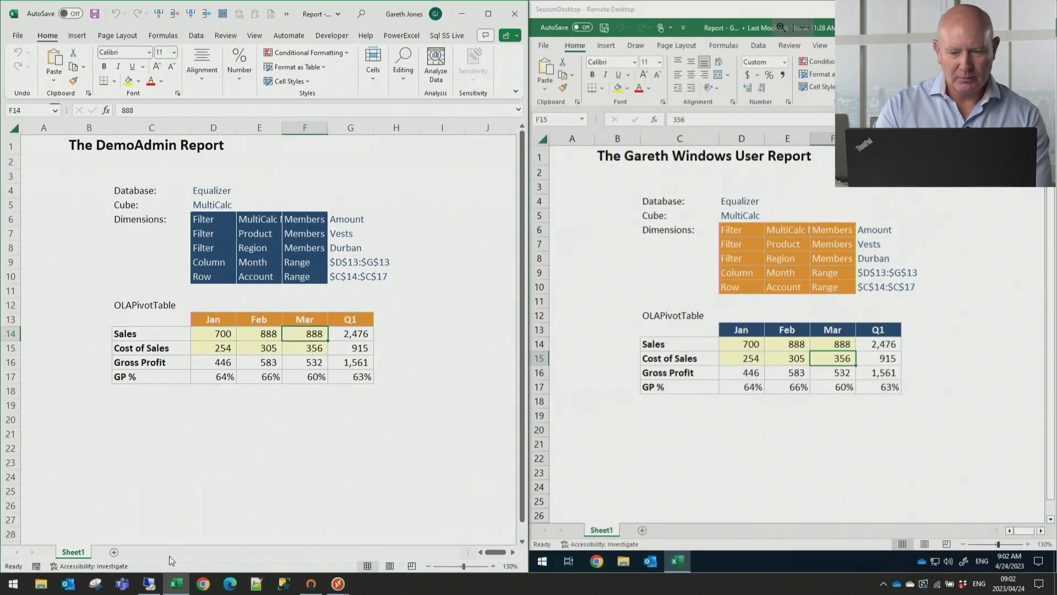
Refresh both OLAP reports: admin now shows Jan and Q1, Windows user Mar and Q1
click(304, 475)
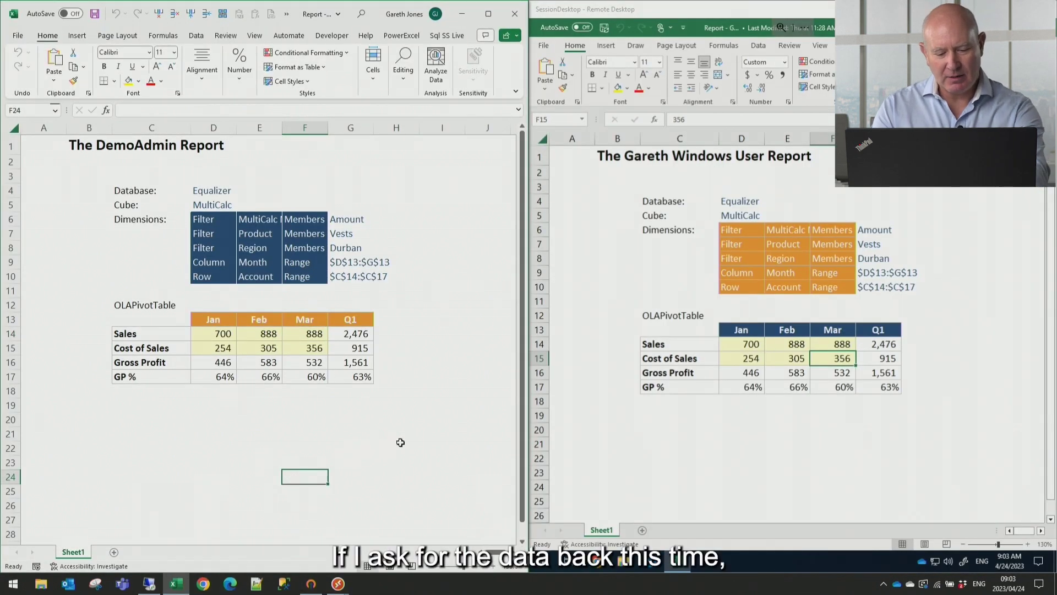
click(647, 443)
click(647, 443)
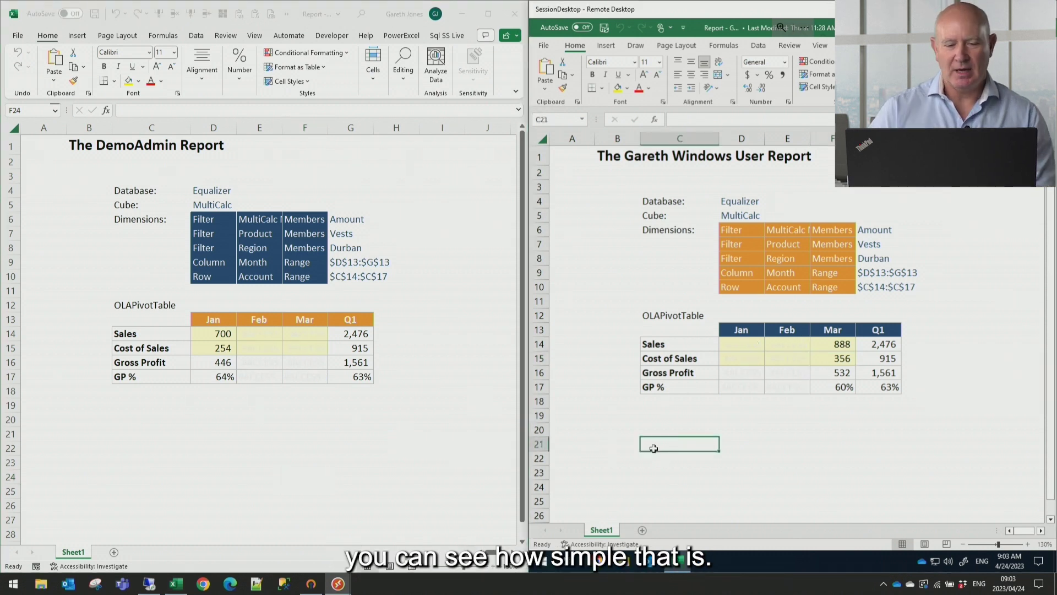